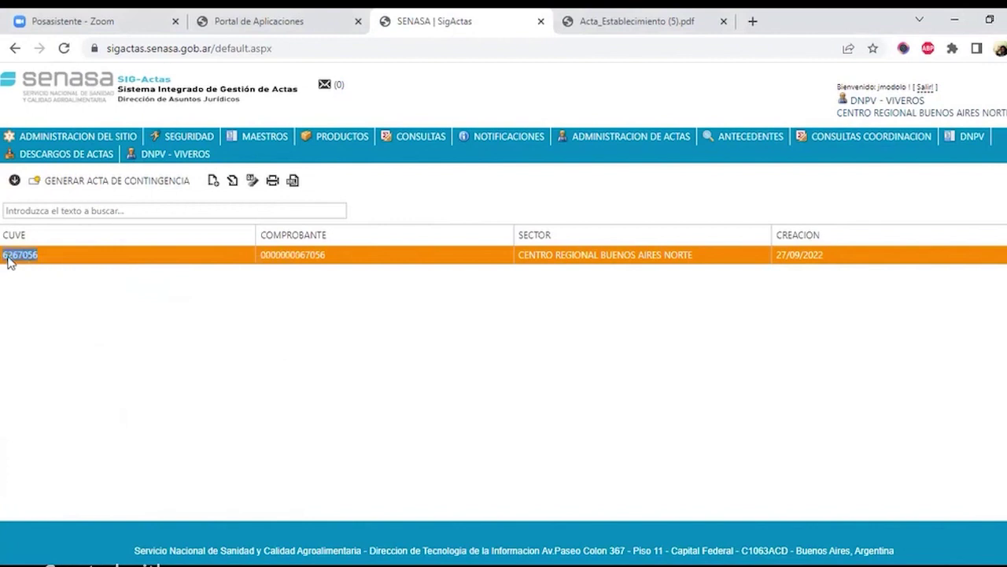
# - Show the DNPV - Viveros acta options: Carga online, contingency acta and Tutorial
pyautogui.click(15, 180)
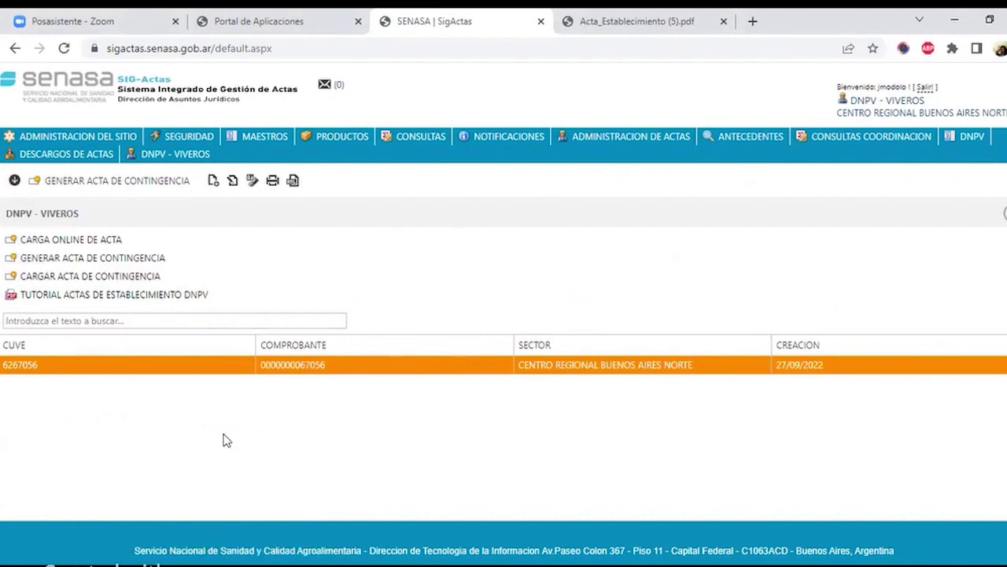
# - Open the contingency acta loader and paste the acta's cuve, trimming its last digit
pyautogui.click(201, 284)
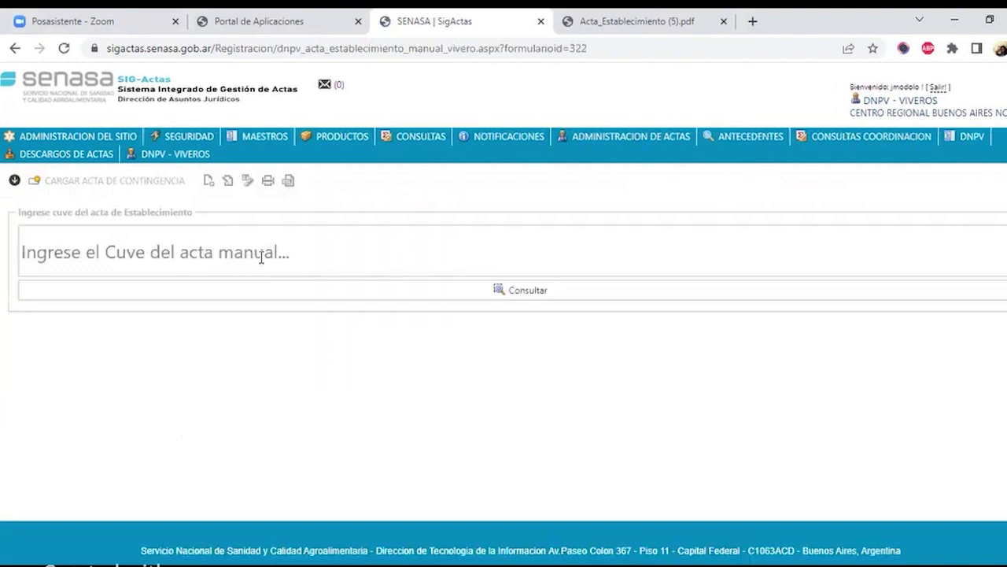
pyautogui.click(262, 258)
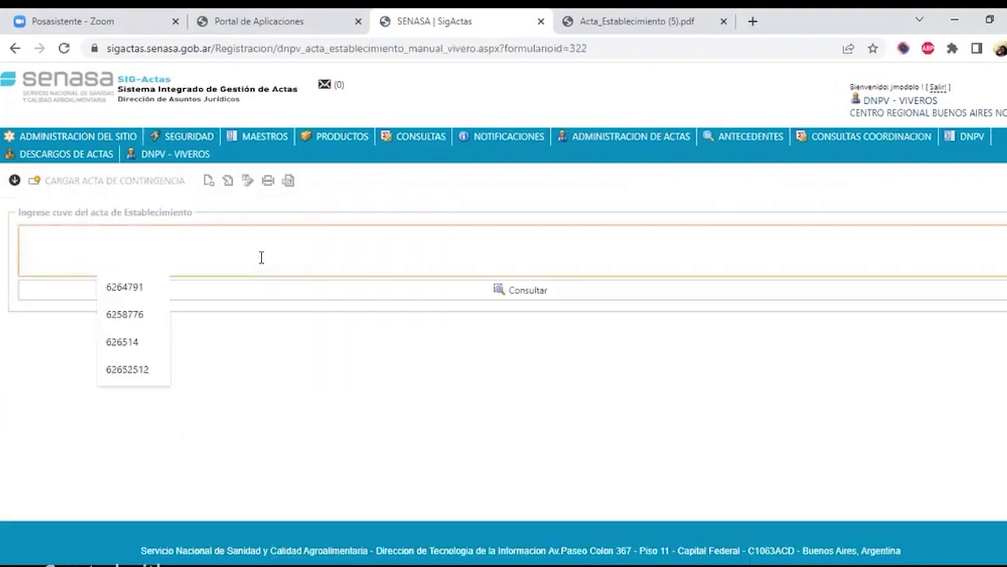
pyautogui.write('6267056')
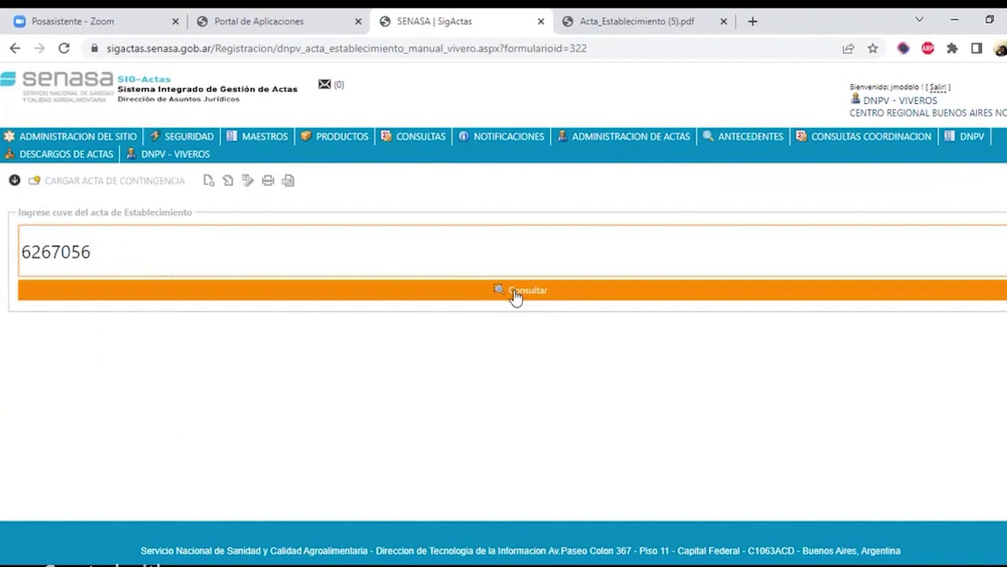
pyautogui.press('BackSpace')
# - Look up the cuve, dismiss the not-found warning, and correct the cuve to 6267056
pyautogui.click(525, 299)
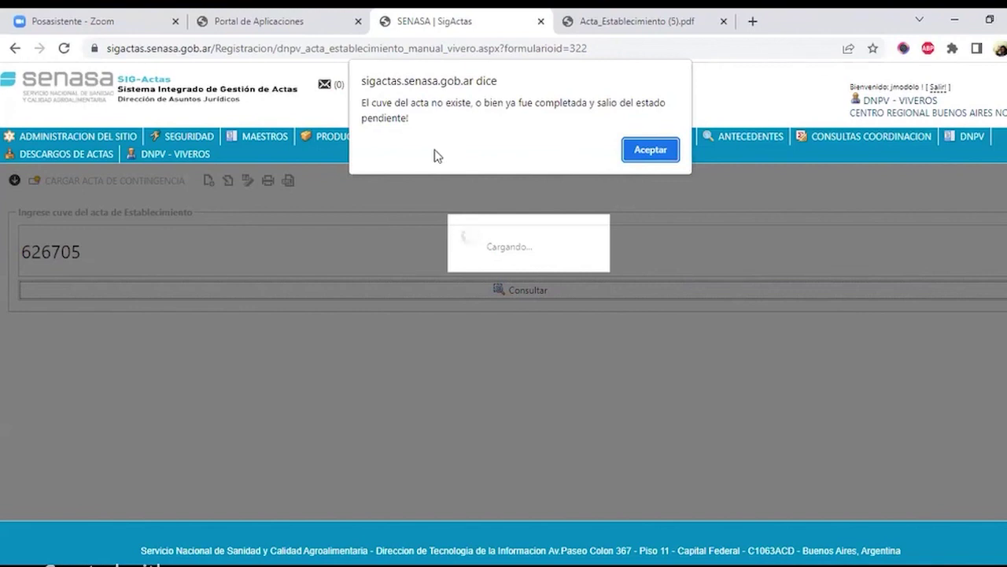
pyautogui.click(650, 149)
pyautogui.moveTo(85, 251); pyautogui.dragTo(2, 248)
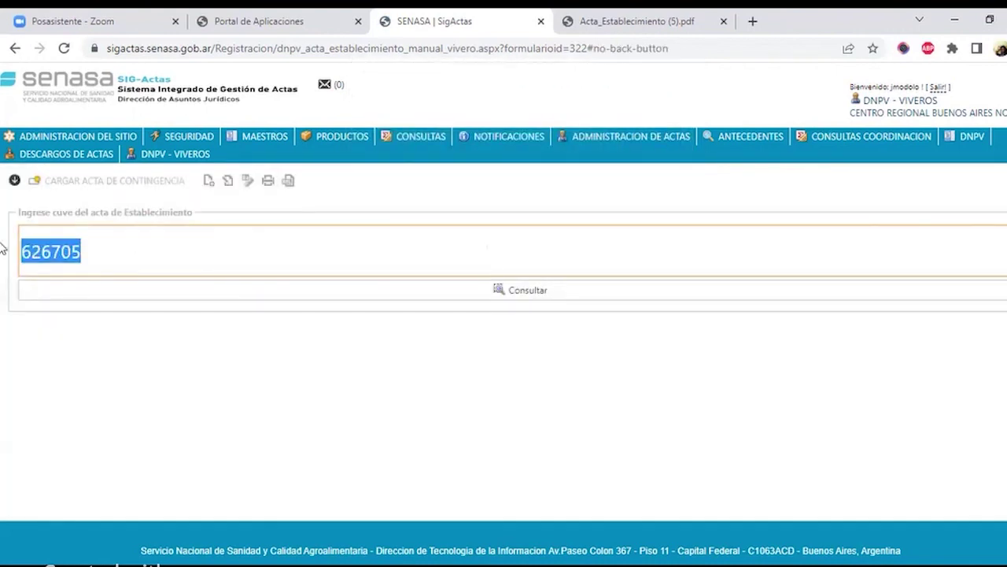
pyautogui.write('6267056')
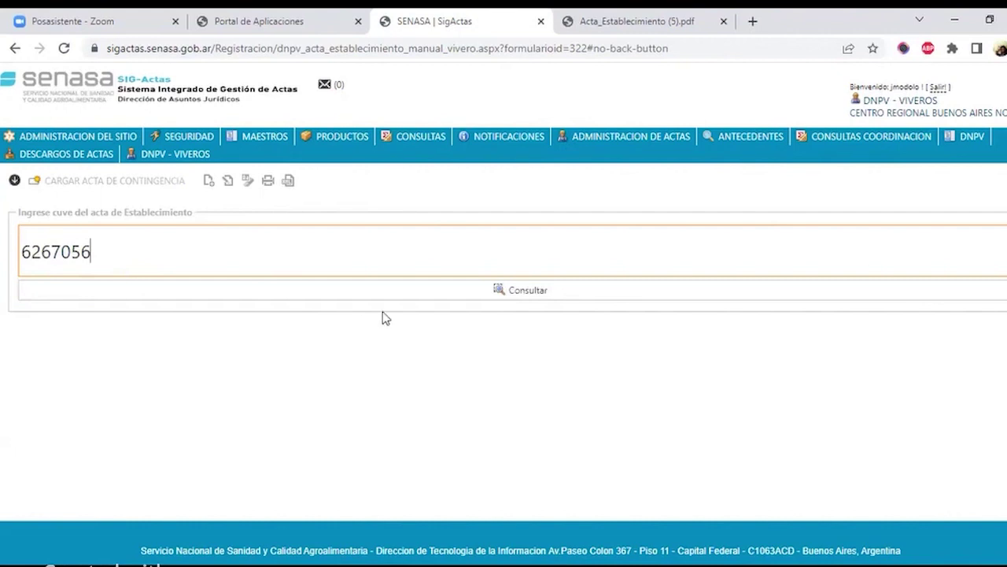
pyautogui.doubleClick(69, 251)
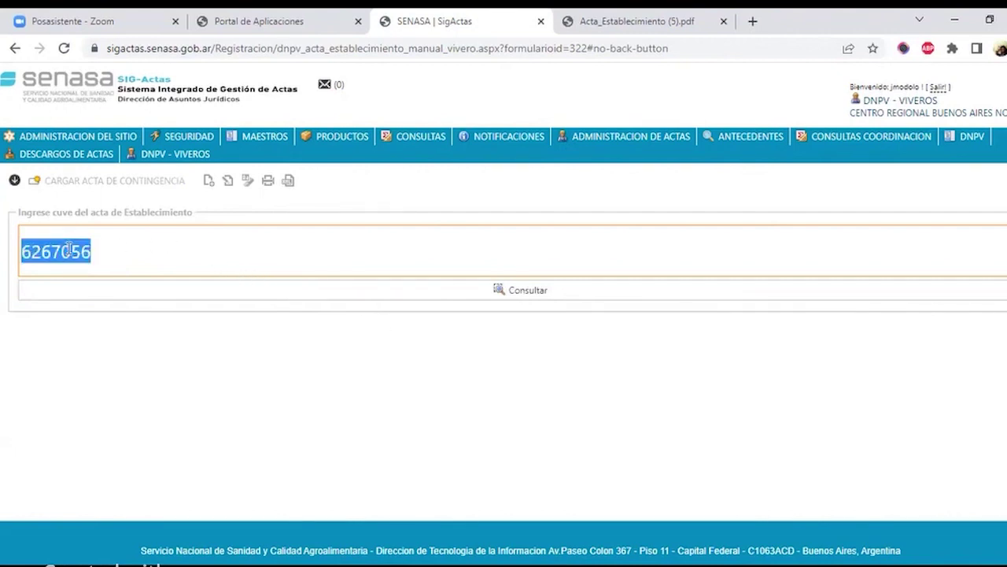
pyautogui.click(92, 251)
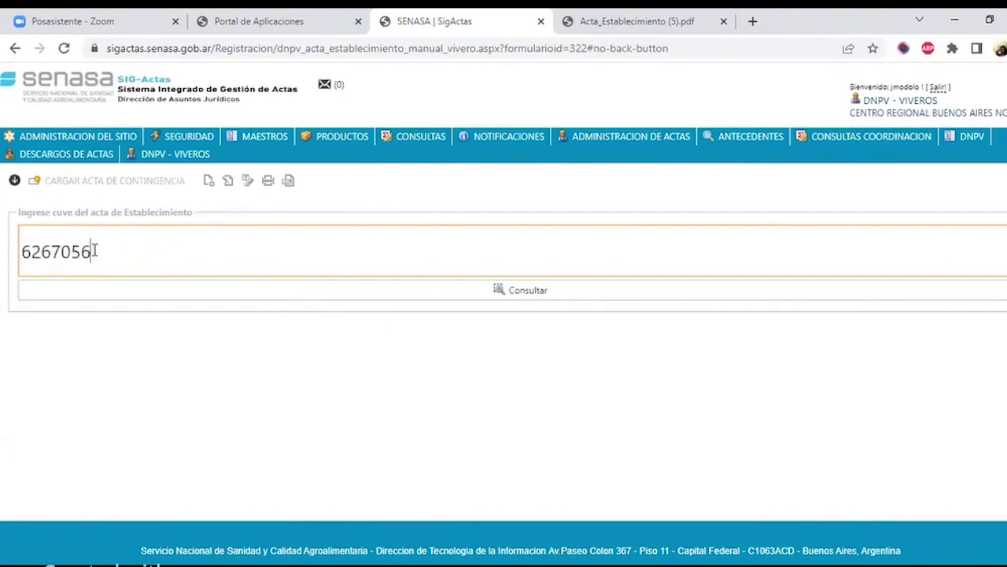
pyautogui.click(510, 292)
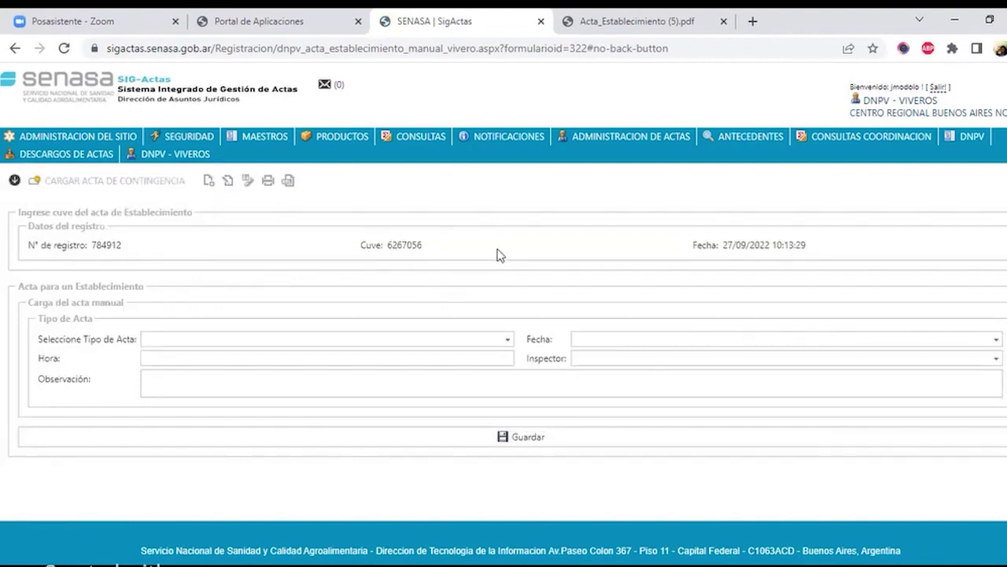
pyautogui.moveTo(28, 245); pyautogui.dragTo(141, 249)
pyautogui.click(472, 252)
pyautogui.moveTo(692, 248); pyautogui.dragTo(811, 255)
pyautogui.click(641, 263)
pyautogui.moveTo(676, 253); pyautogui.dragTo(824, 260)
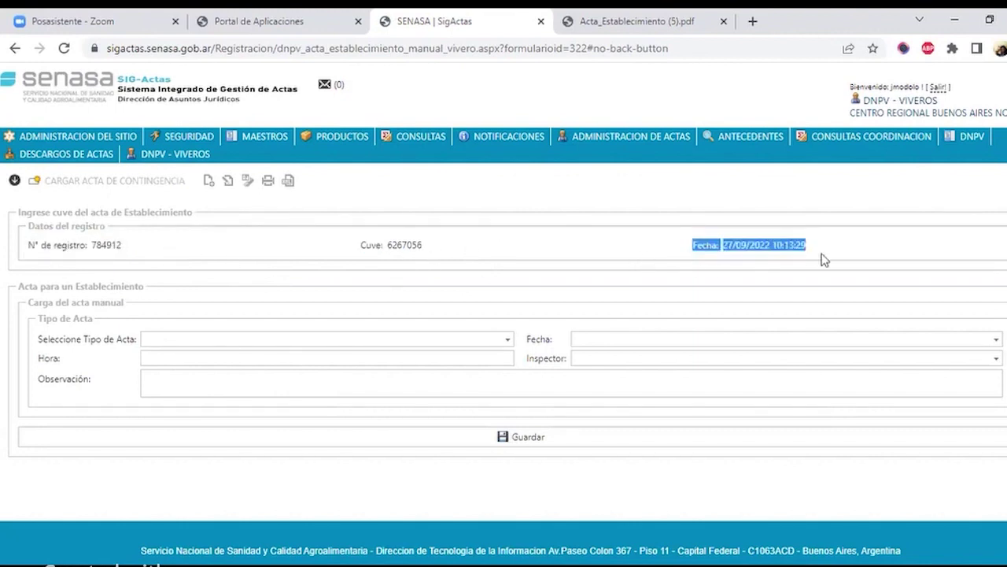
pyautogui.click(842, 257)
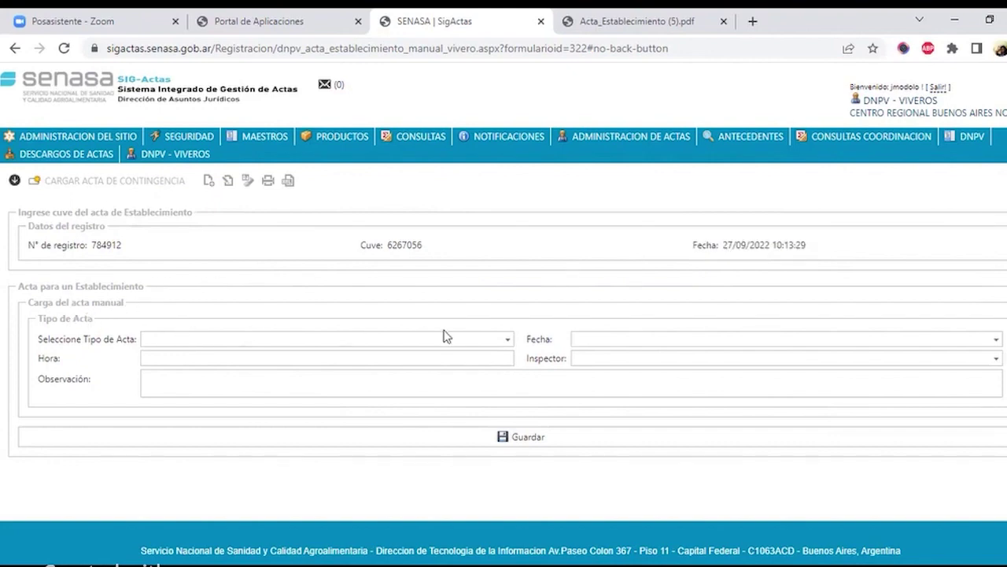
# - Set the acta type to CONSTATACION, dated today 18/10/2022 at 09:00
pyautogui.click(508, 340)
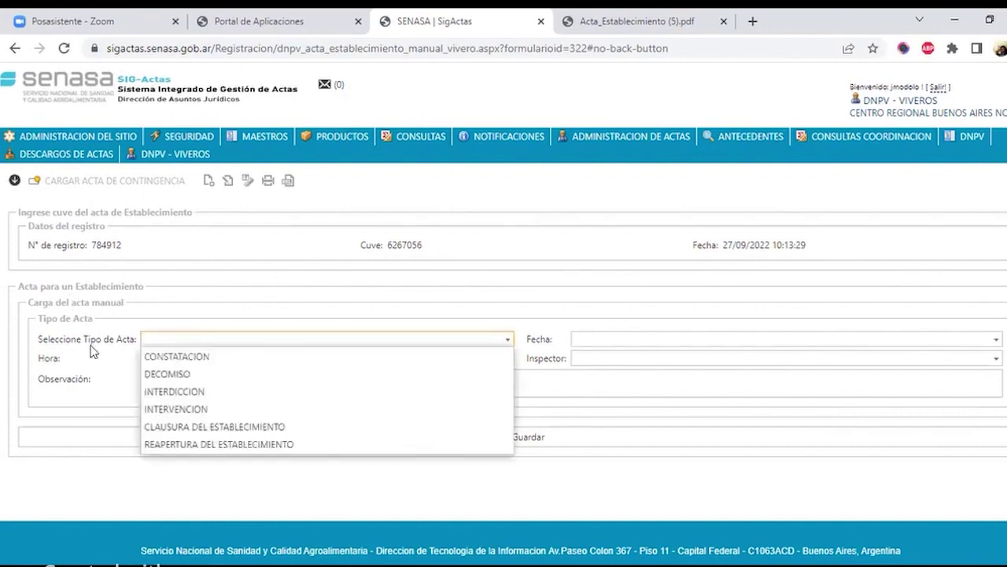
pyautogui.click(151, 355)
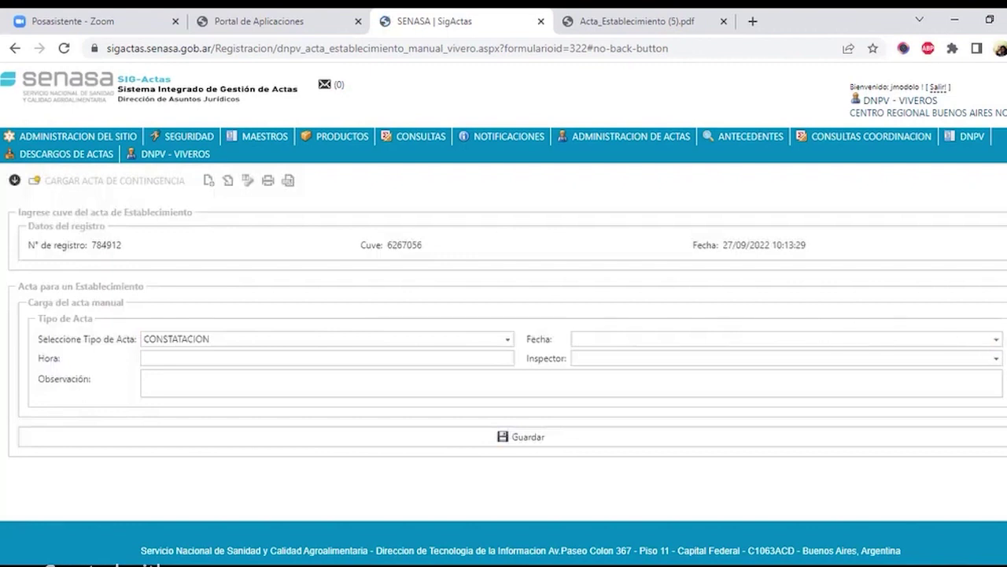
pyautogui.click(996, 338)
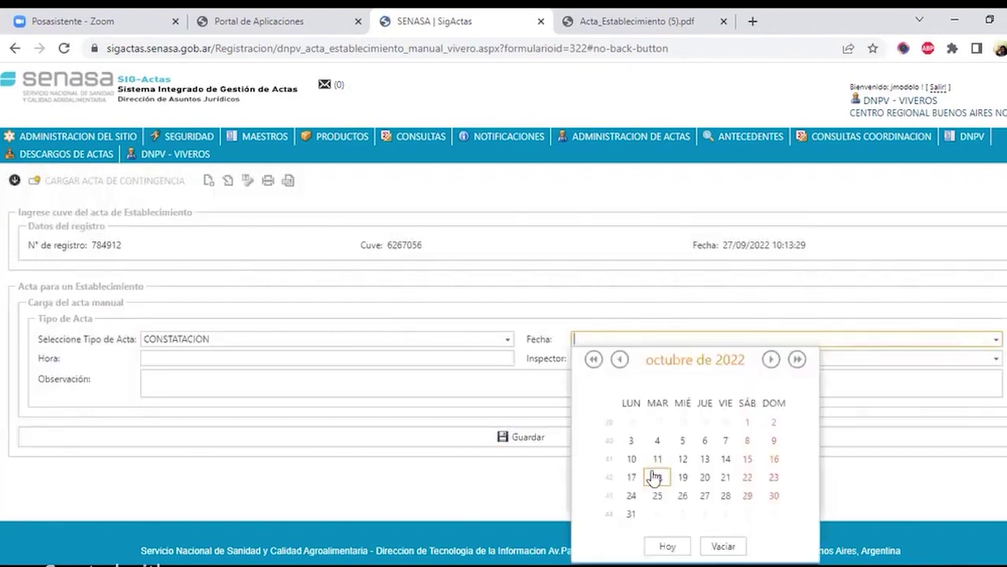
pyautogui.click(667, 545)
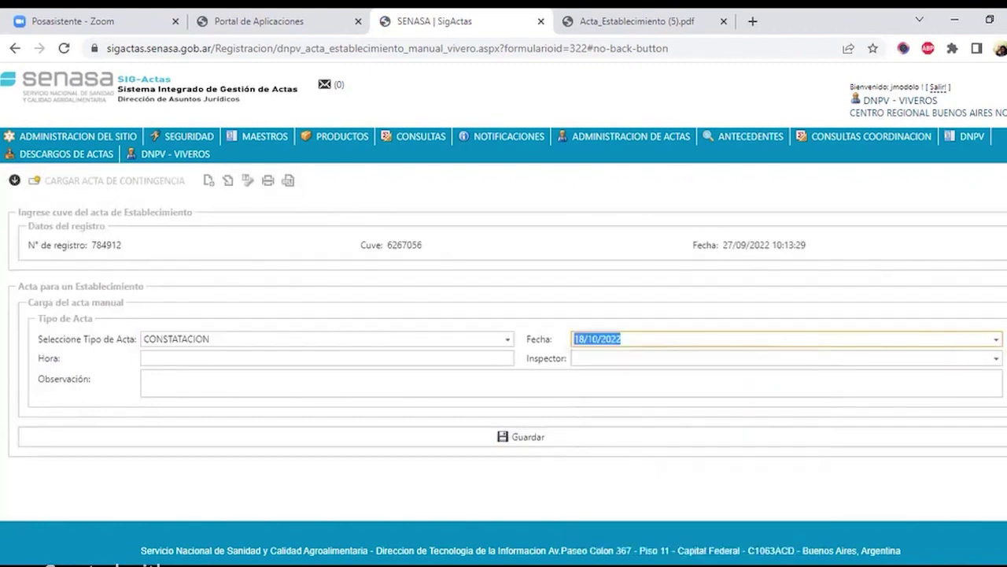
pyautogui.click(492, 358)
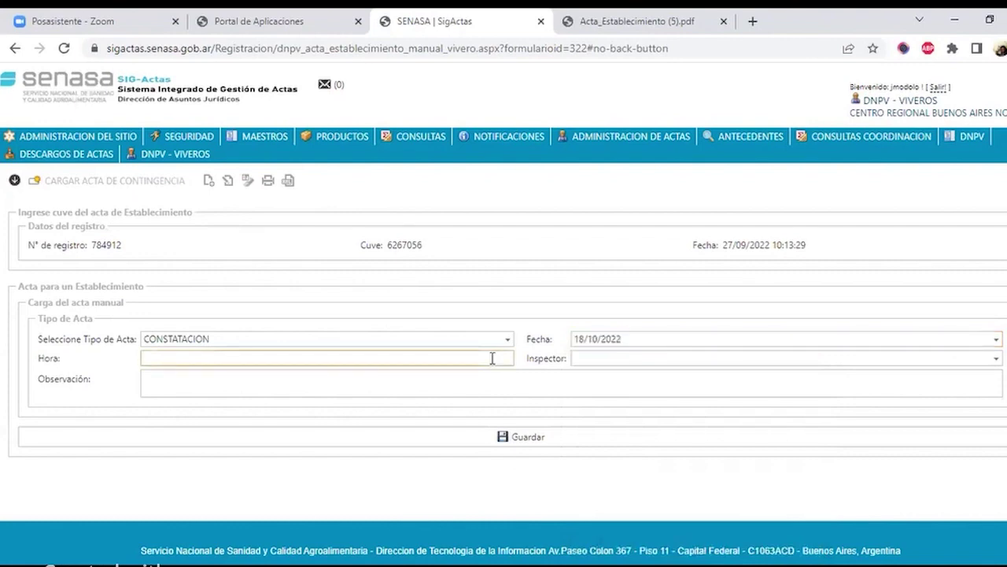
pyautogui.write('09:00')
# - Assign the inspector found by surname search, leaving the observation blank
pyautogui.click(996, 359)
pyautogui.click(332, 263)
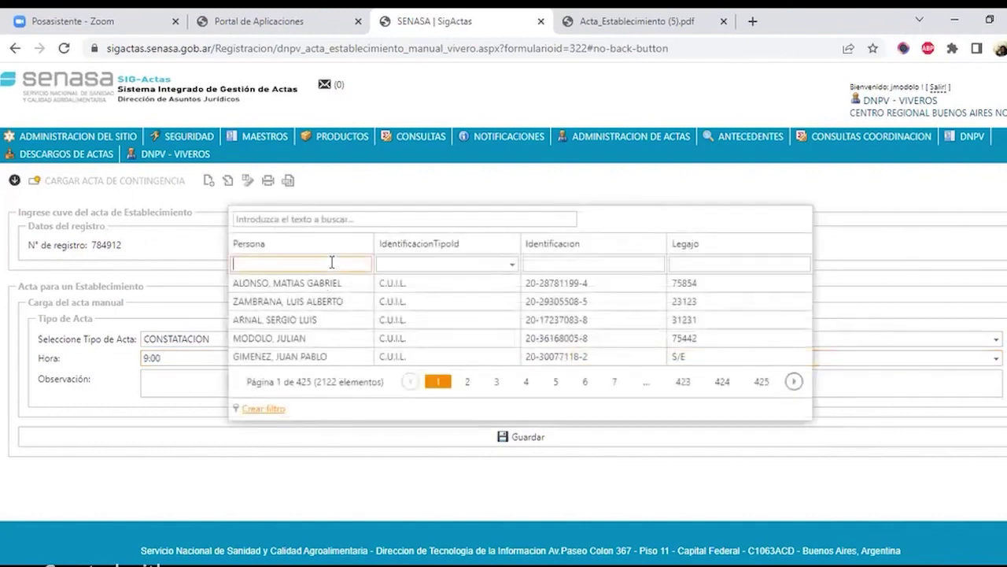
pyautogui.write('alon')
pyautogui.press('BackSpace')
pyautogui.press('BackSpace')
pyautogui.press('BackSpace')
pyautogui.press('BackSpace')
pyautogui.write('AL')
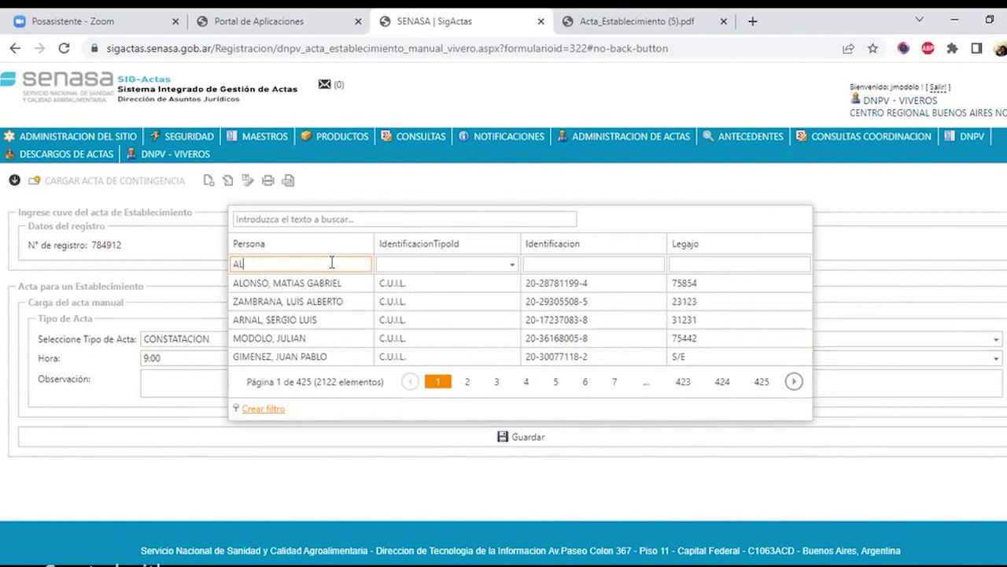
pyautogui.write('ONSO')
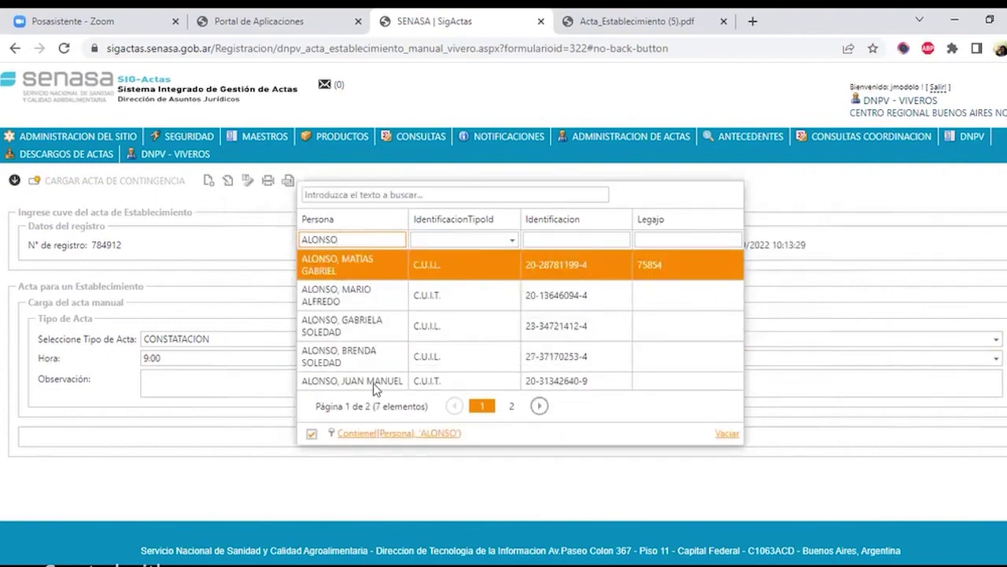
pyautogui.click(375, 381)
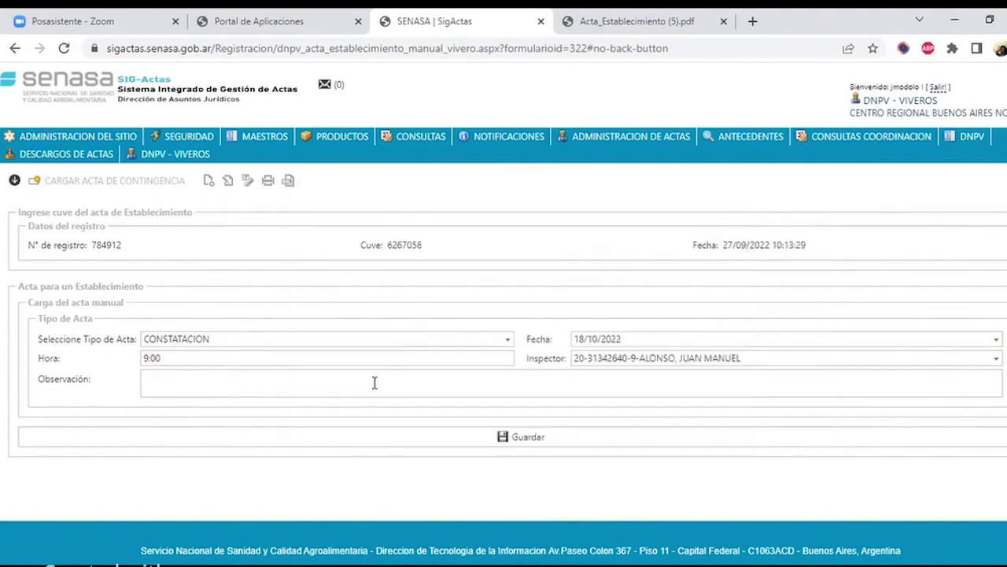
pyautogui.click(487, 385)
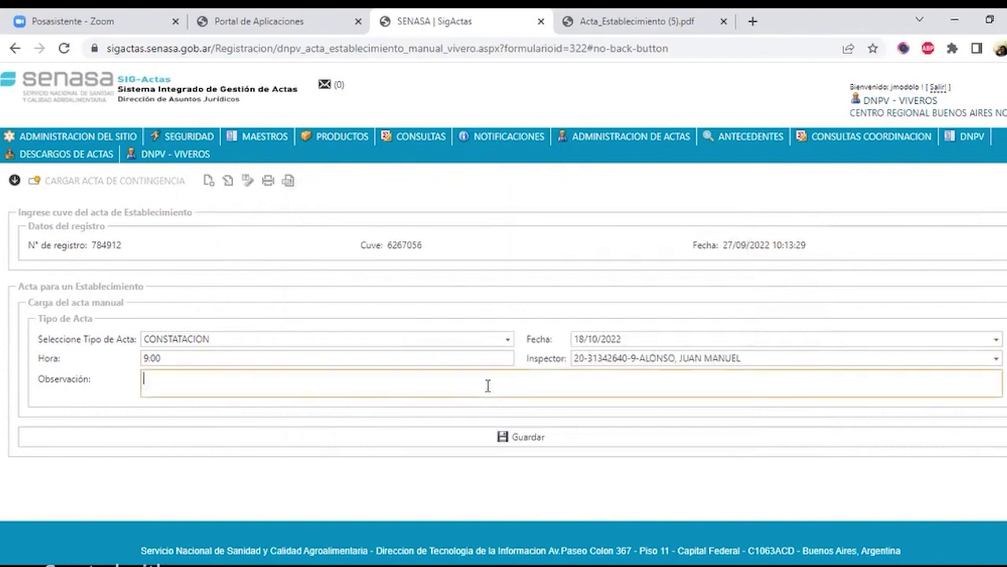
pyautogui.click(88, 392)
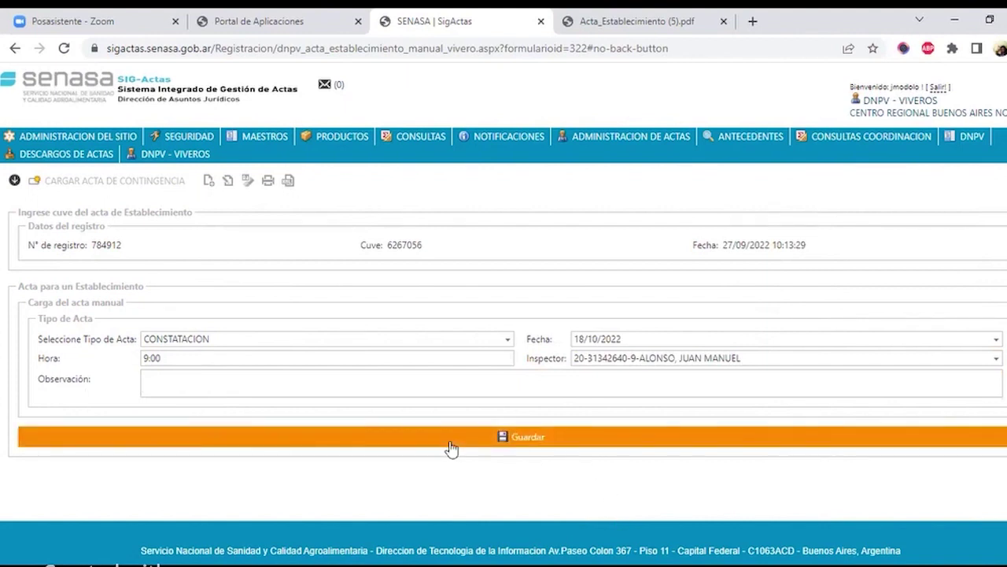
# - Save the acta's header data
pyautogui.click(504, 439)
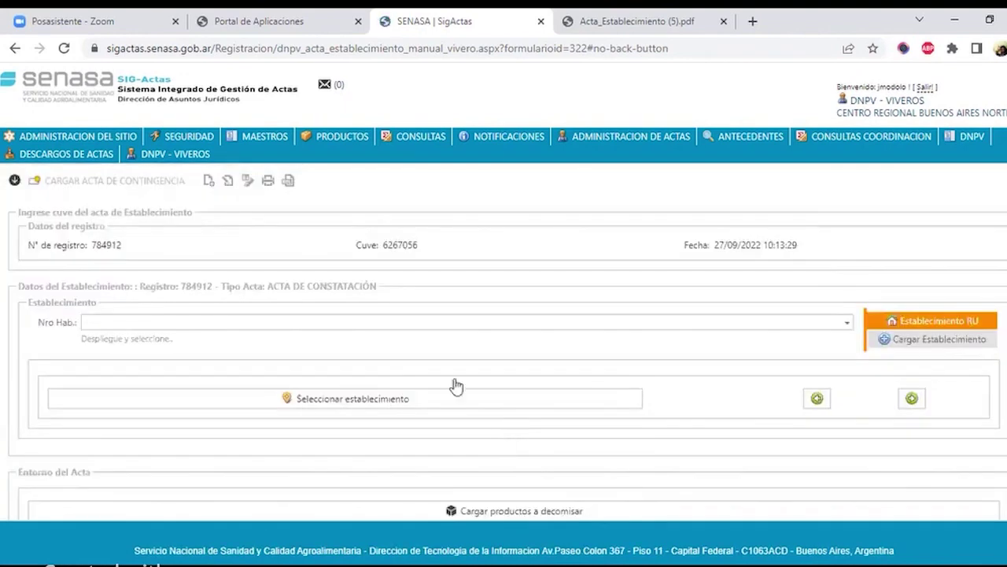
pyautogui.scroll(-1, 236, 287)
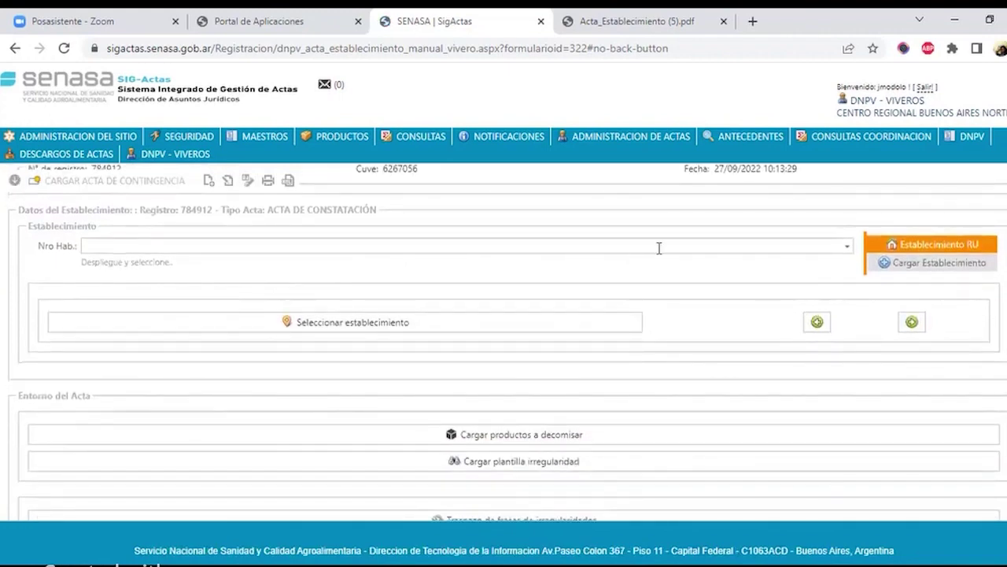
pyautogui.scroll(1, 666, 251)
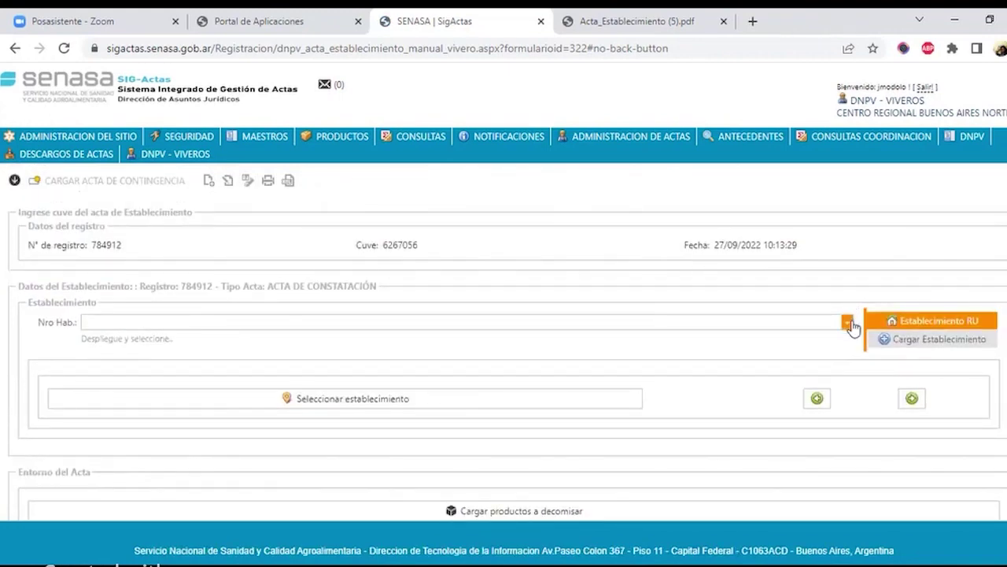
# - Close the Nro Hab. establishment list unchosen and switch to loading a new establishment
pyautogui.click(847, 323)
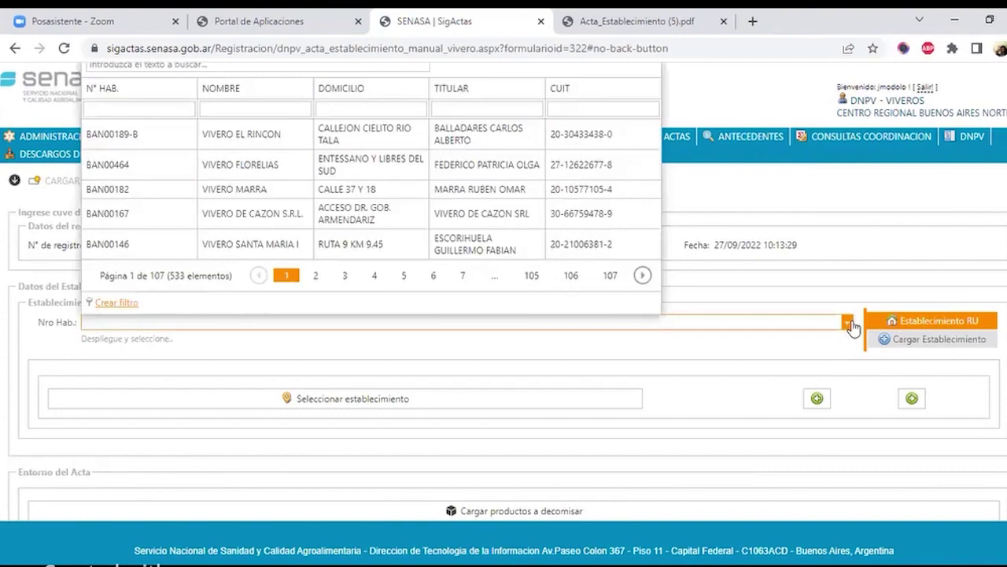
pyautogui.click(847, 323)
pyautogui.click(847, 322)
pyautogui.click(847, 323)
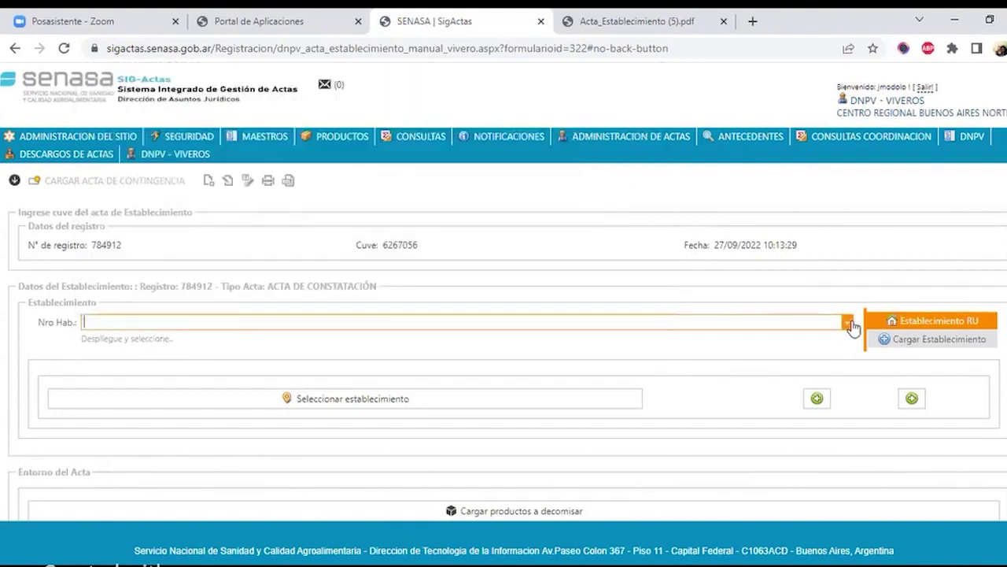
pyautogui.click(847, 323)
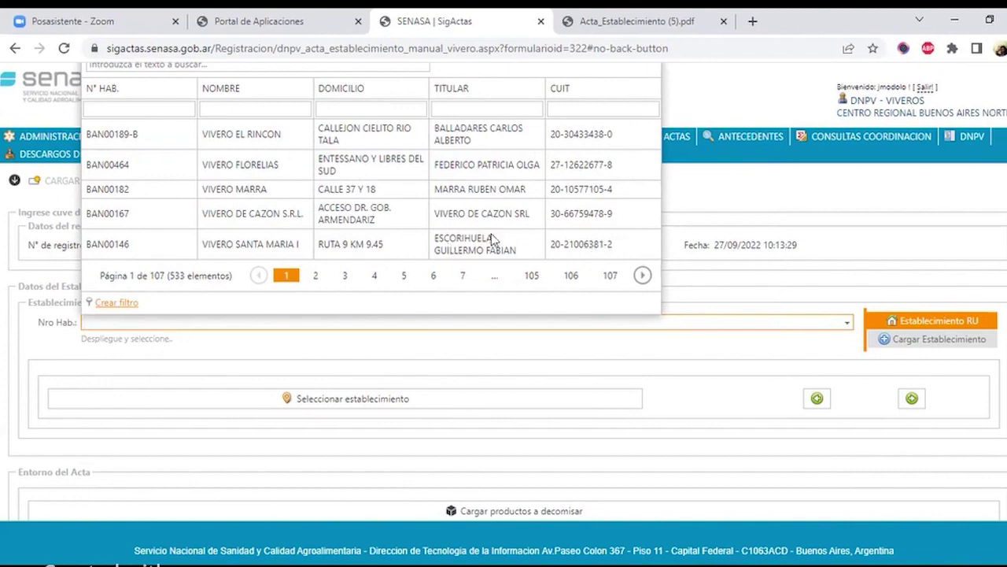
pyautogui.click(783, 270)
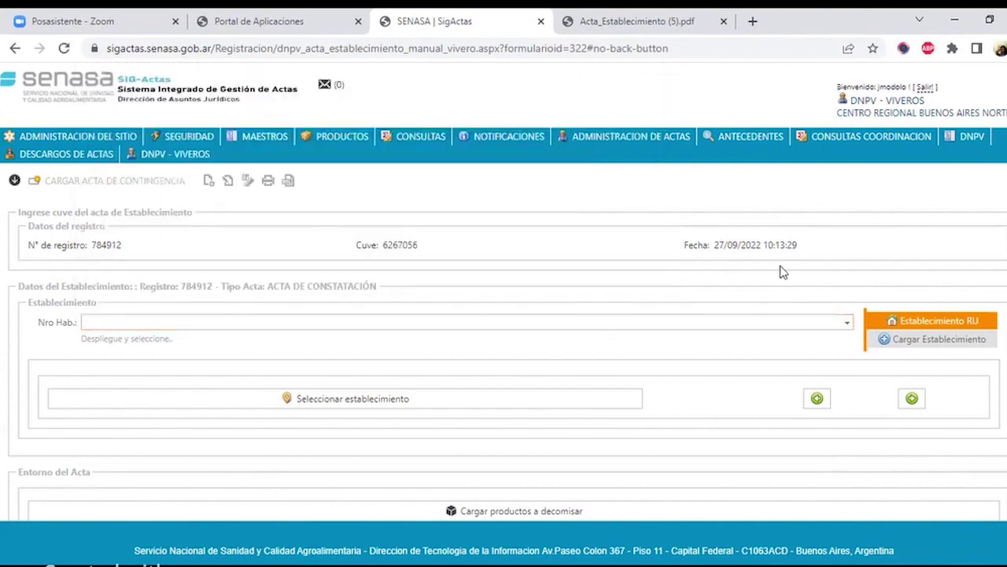
pyautogui.click(911, 399)
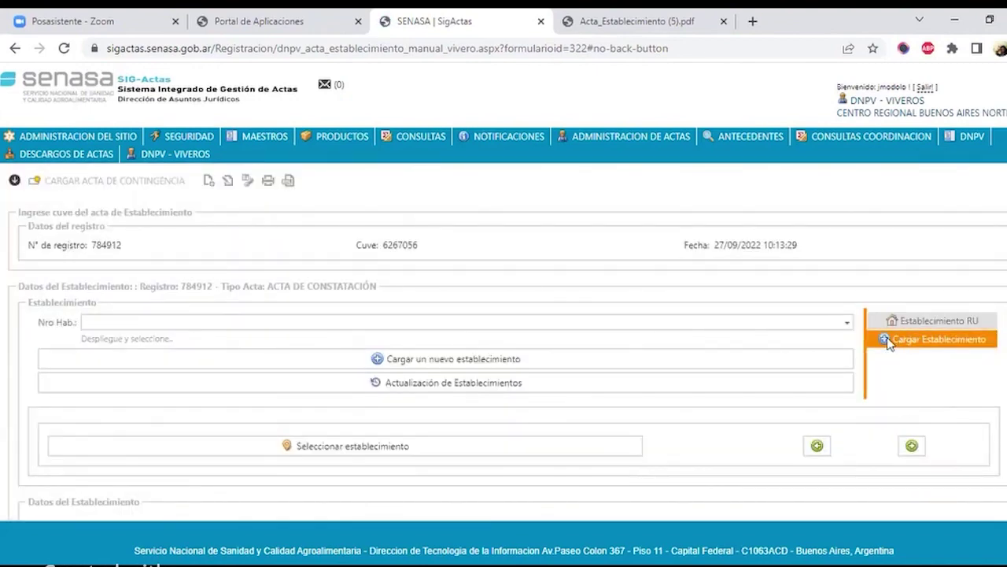
pyautogui.click(441, 358)
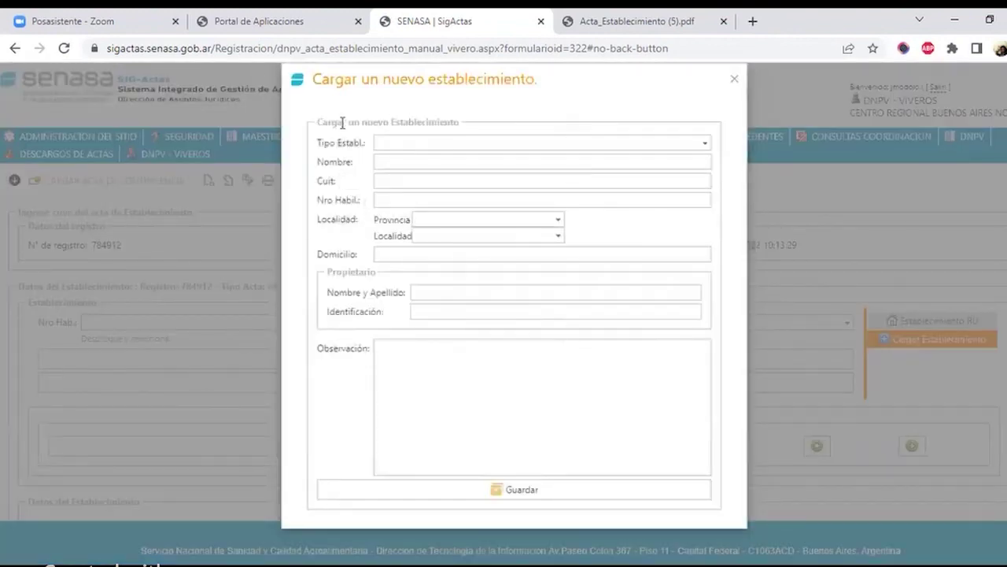
pyautogui.click(454, 144)
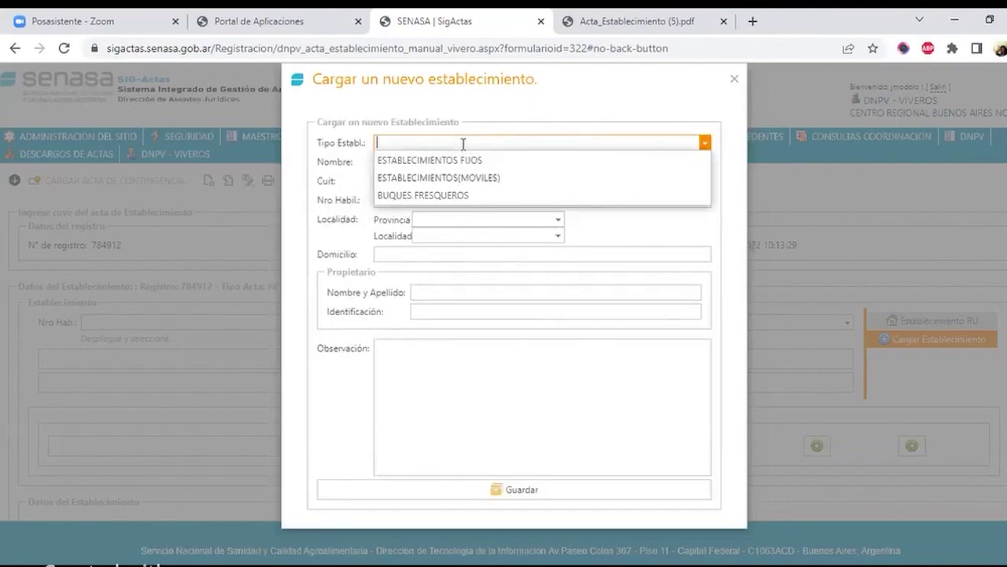
pyautogui.click(453, 160)
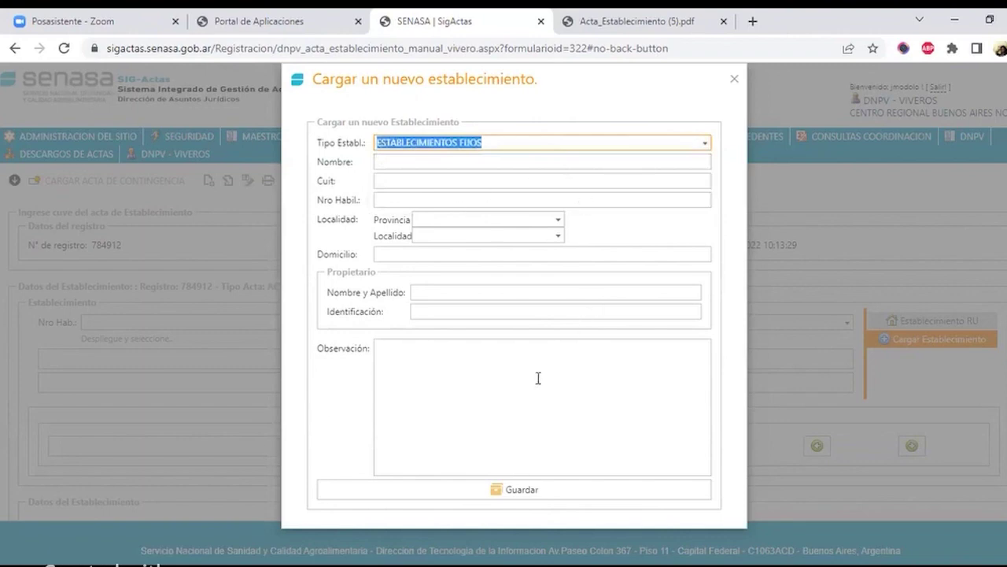
pyautogui.click(734, 82)
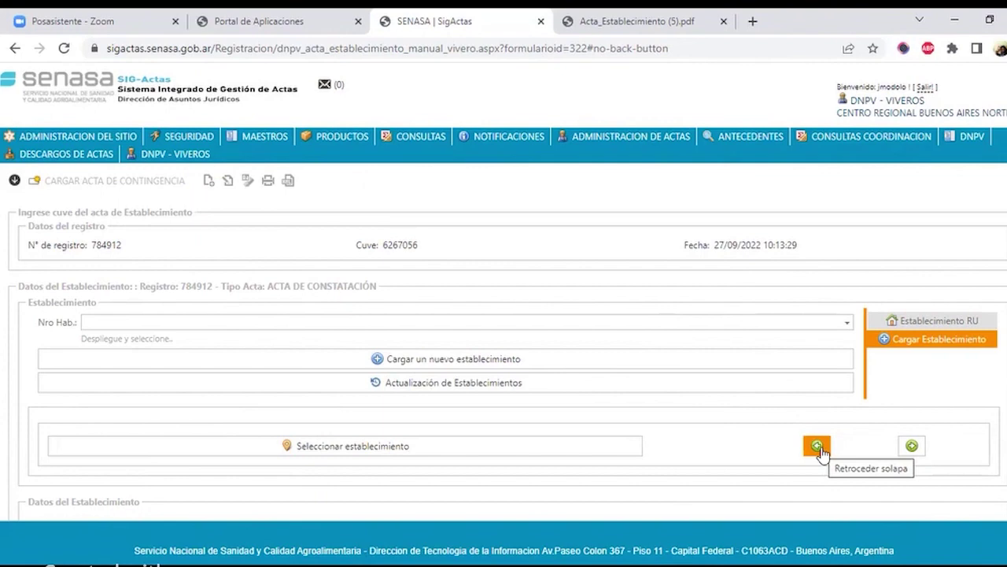
# - Go back to the Establecimiento RU tab for choosing a registered establishment
pyautogui.click(818, 447)
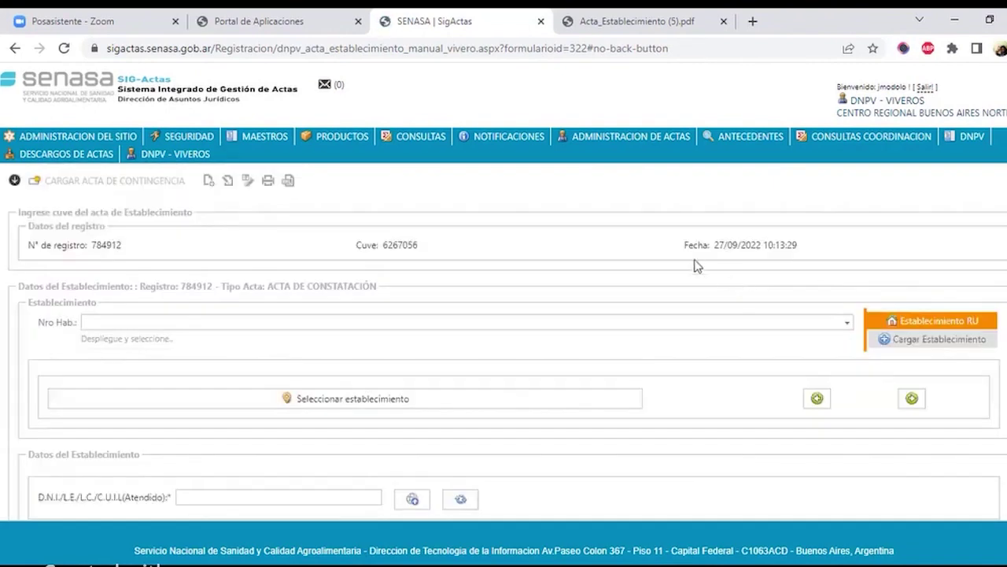
pyautogui.moveTo(691, 241); pyautogui.dragTo(809, 262)
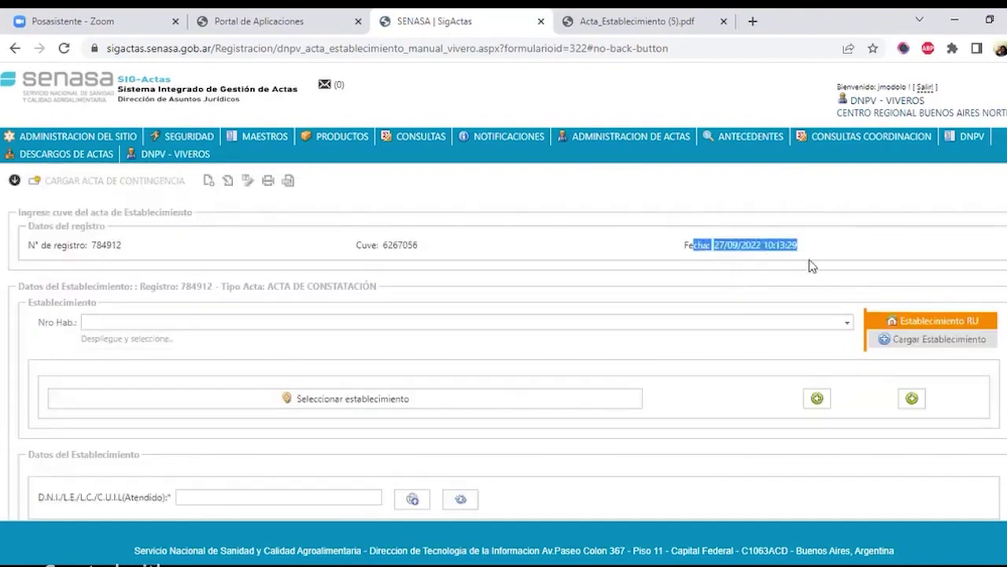
pyautogui.click(783, 240)
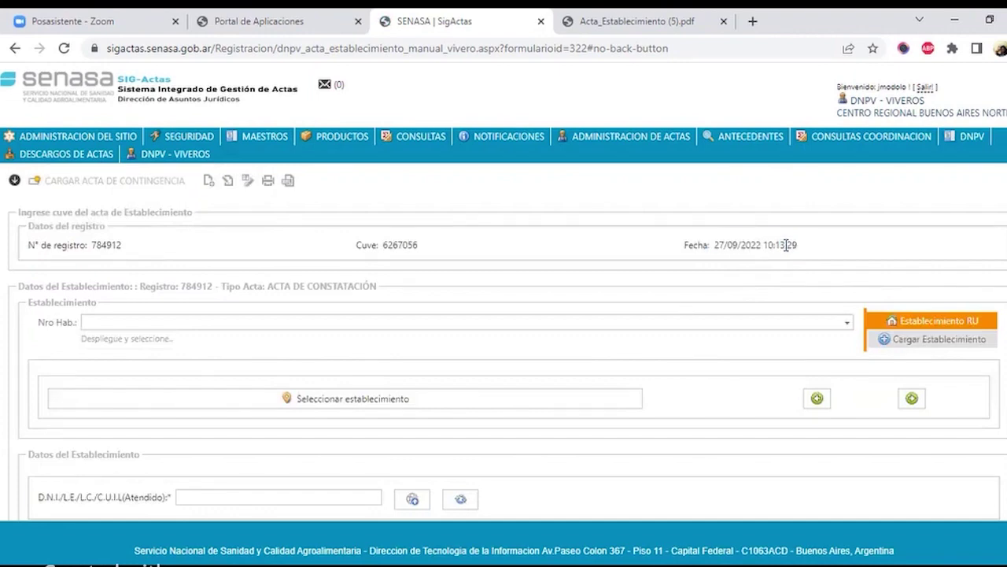
pyautogui.tripleClick(786, 245)
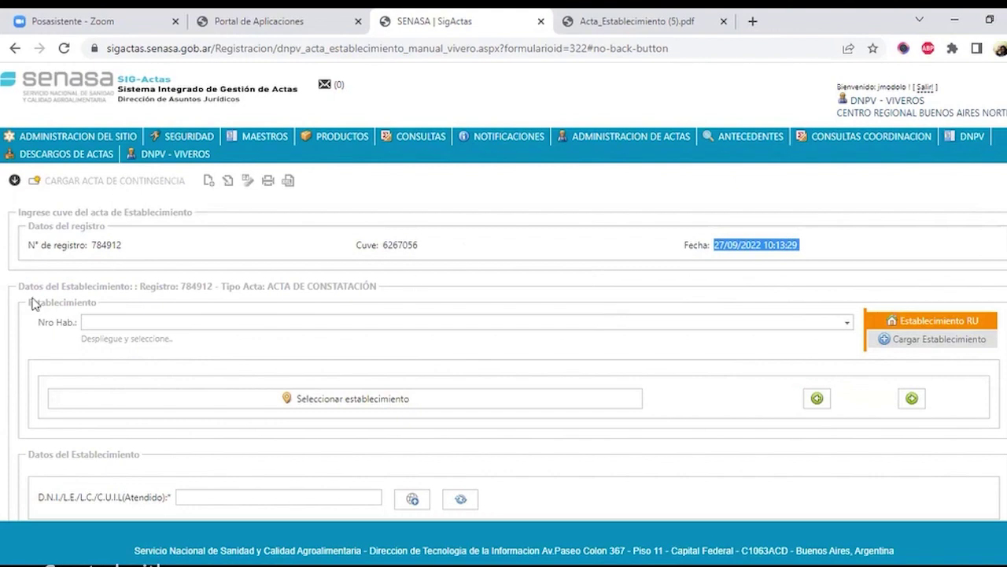
# - Select nursery BAN00189-B VIVERO EL RINCON and load its details into the acta
pyautogui.click(846, 323)
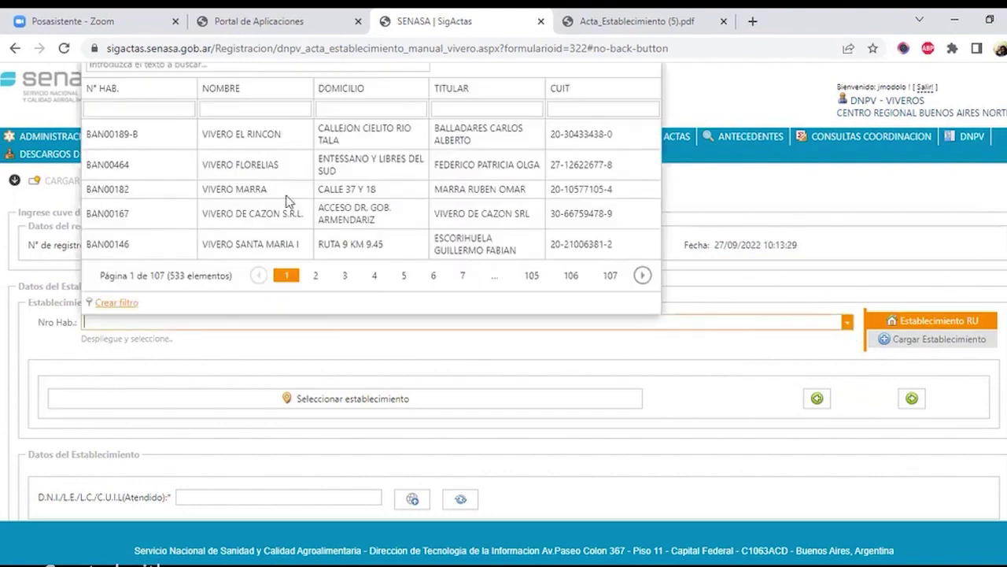
pyautogui.click(275, 140)
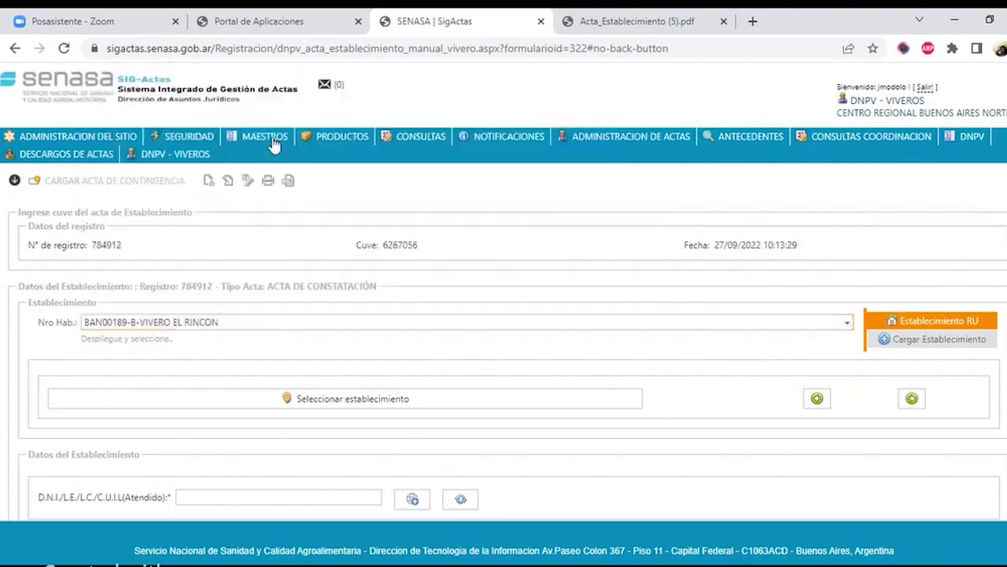
pyautogui.click(382, 401)
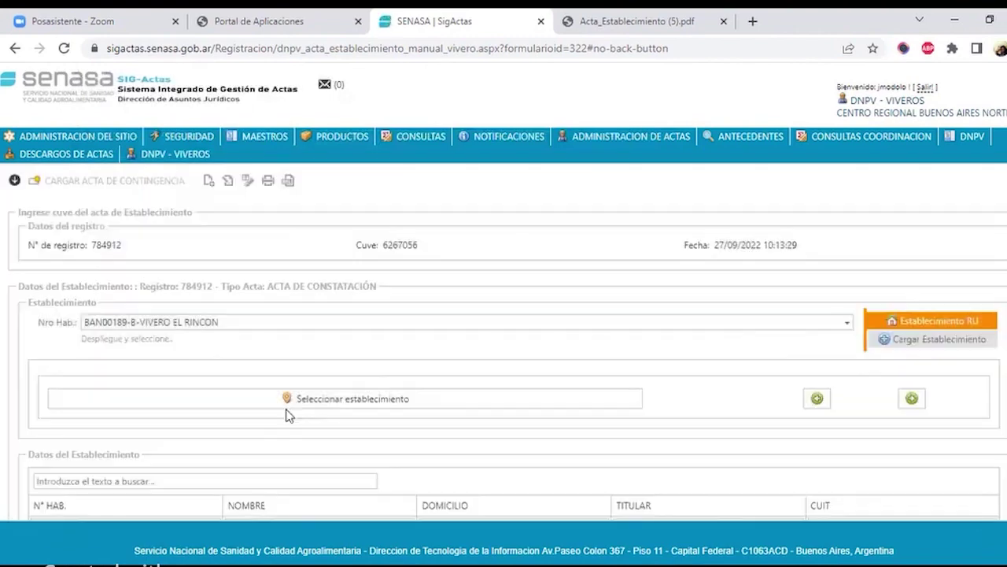
pyautogui.scroll(-2, 353, 370)
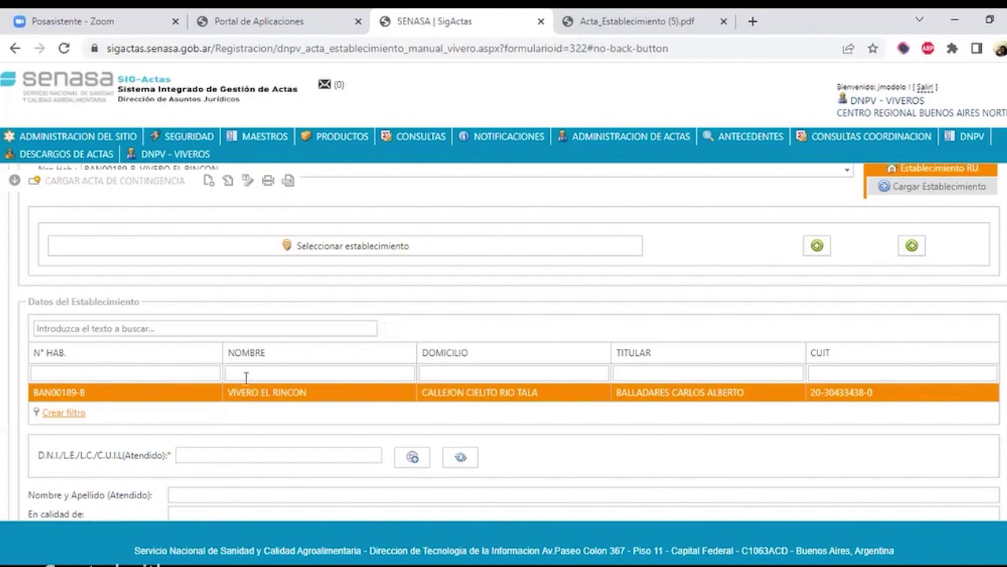
# - Fill the attended person's ID and name from suggestions and set their role to GERENTE
pyautogui.scroll(-1, 237, 385)
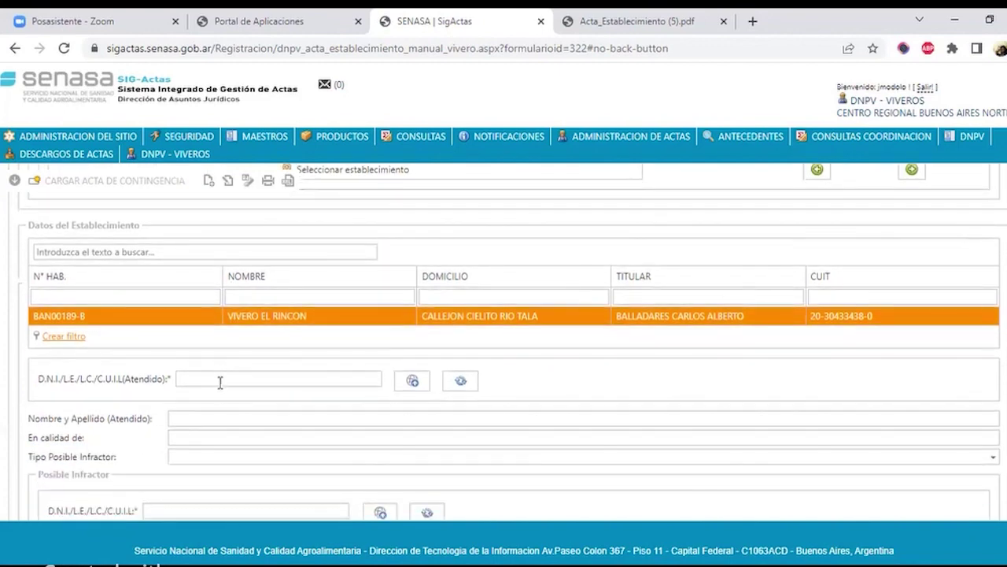
pyautogui.click(224, 378)
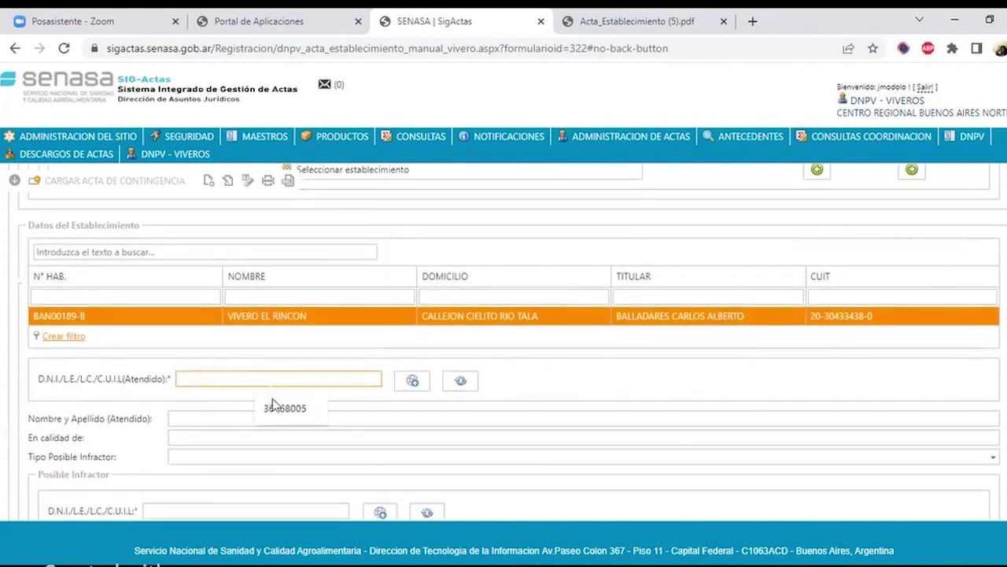
pyautogui.click(268, 405)
pyautogui.click(211, 418)
pyautogui.click(309, 252)
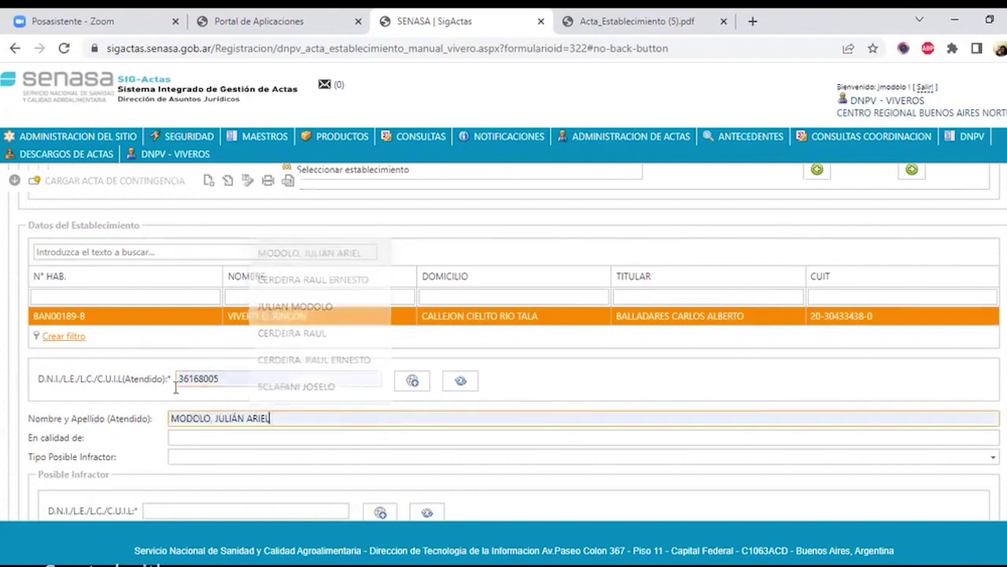
pyautogui.scroll(-1, 229, 355)
pyautogui.click(229, 359)
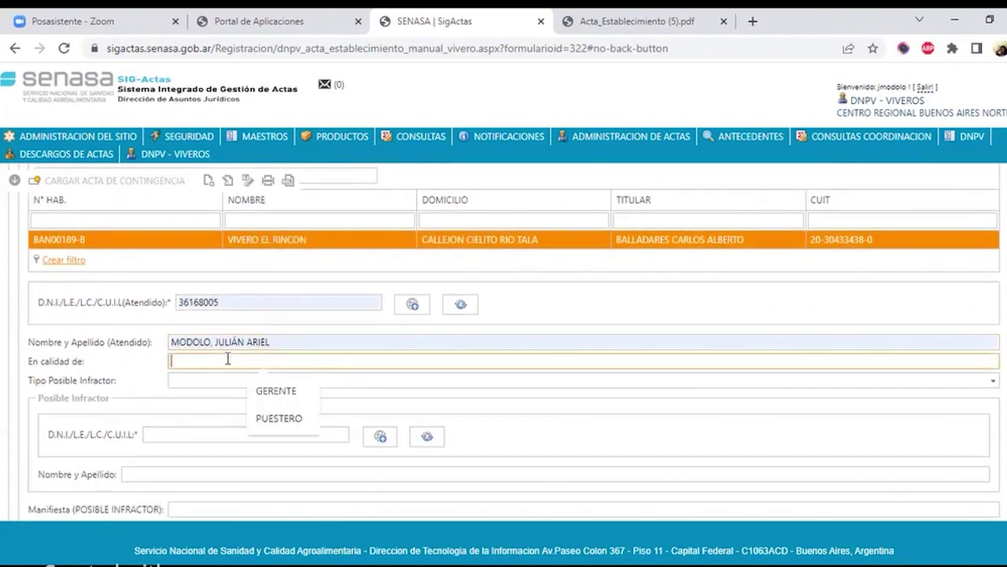
pyautogui.click(288, 390)
# - Set the possible infractor type to PROPIETARIO
pyautogui.click(92, 382)
pyautogui.click(268, 383)
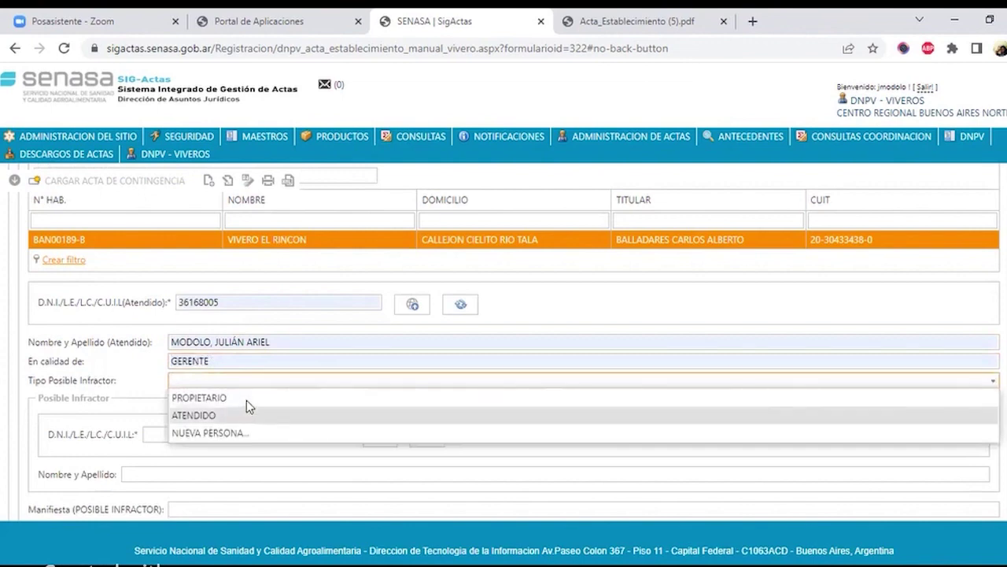
pyautogui.click(247, 398)
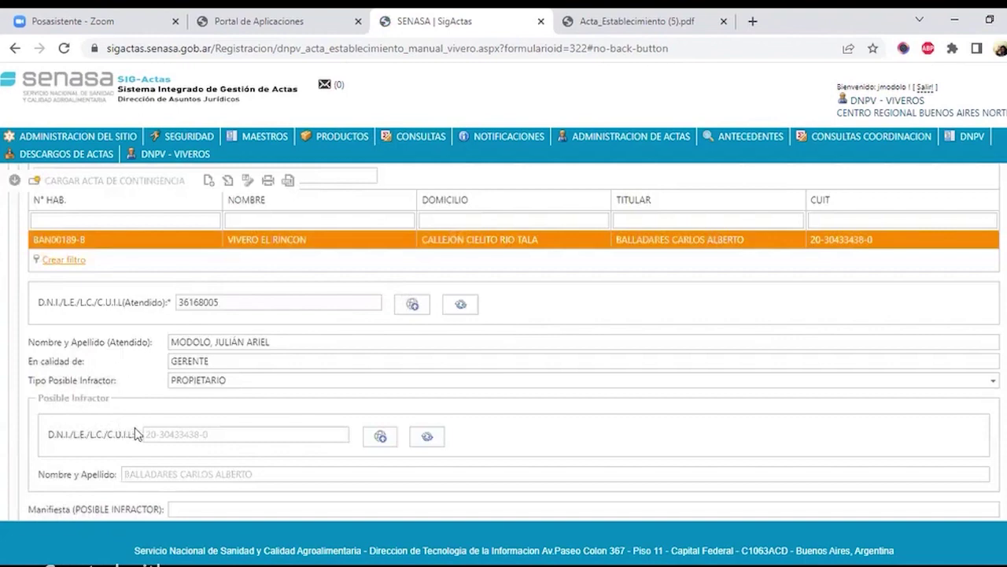
# - Change the possible infractor type to NUEVA PERSONA
pyautogui.scroll(-2, 136, 429)
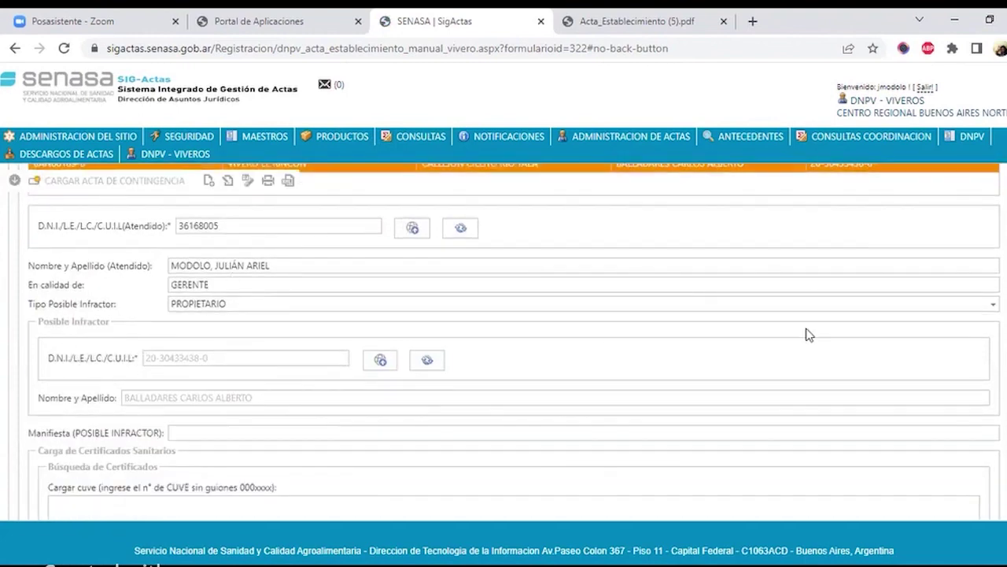
pyautogui.click(289, 303)
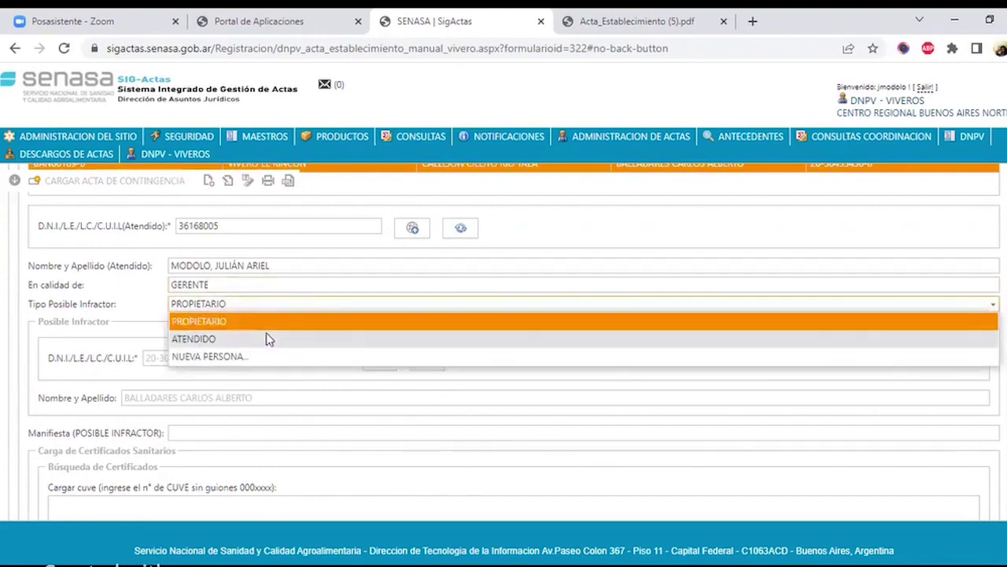
pyautogui.click(268, 338)
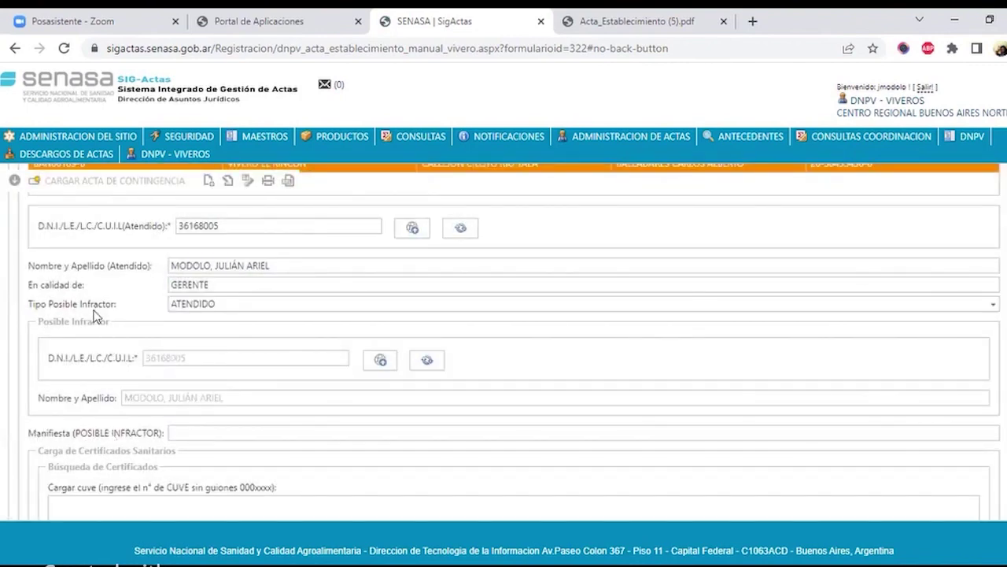
pyautogui.moveTo(28, 306); pyautogui.dragTo(118, 307)
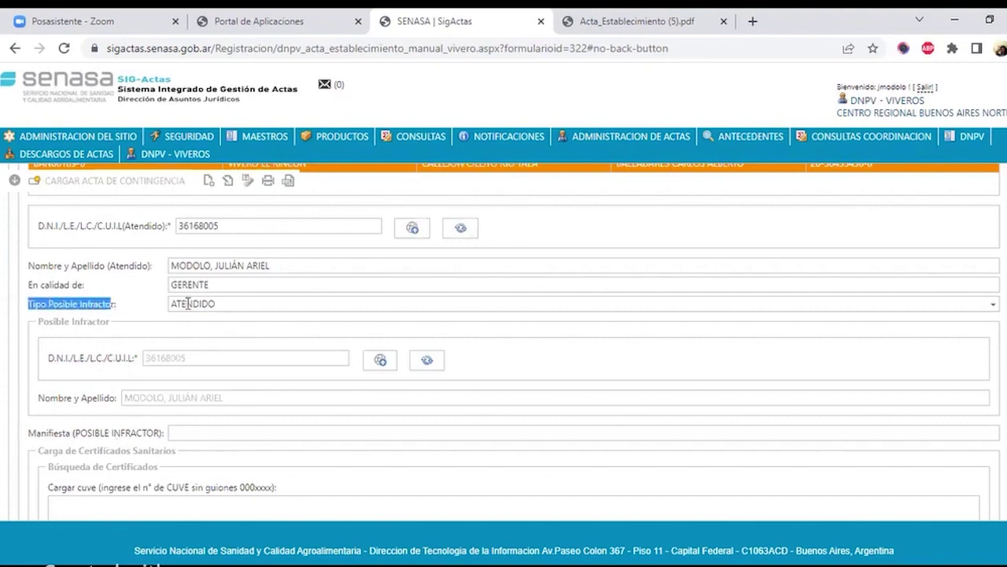
pyautogui.click(187, 303)
pyautogui.click(203, 356)
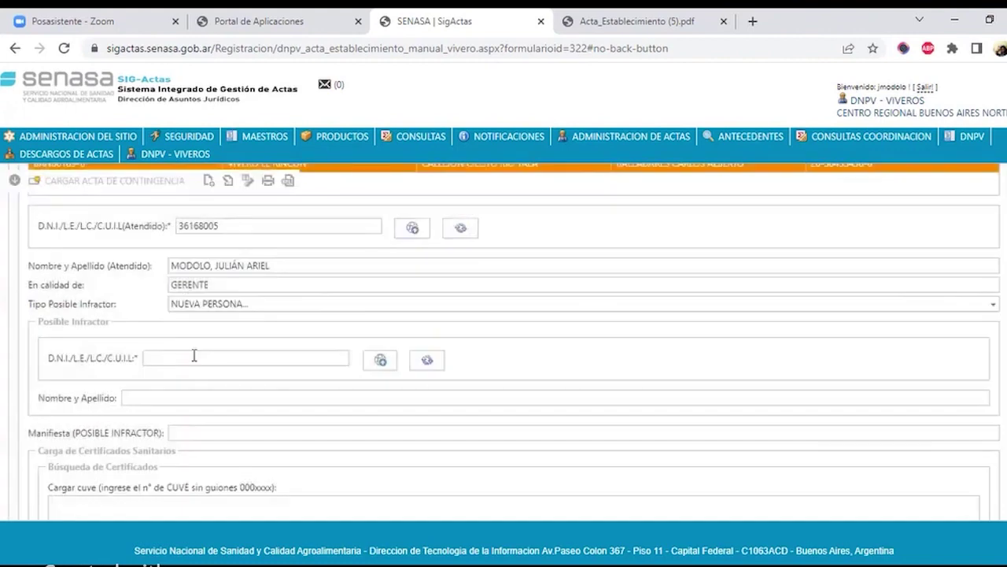
# - Enter the new possible infractor's D.N.I. number and full name
pyautogui.click(213, 356)
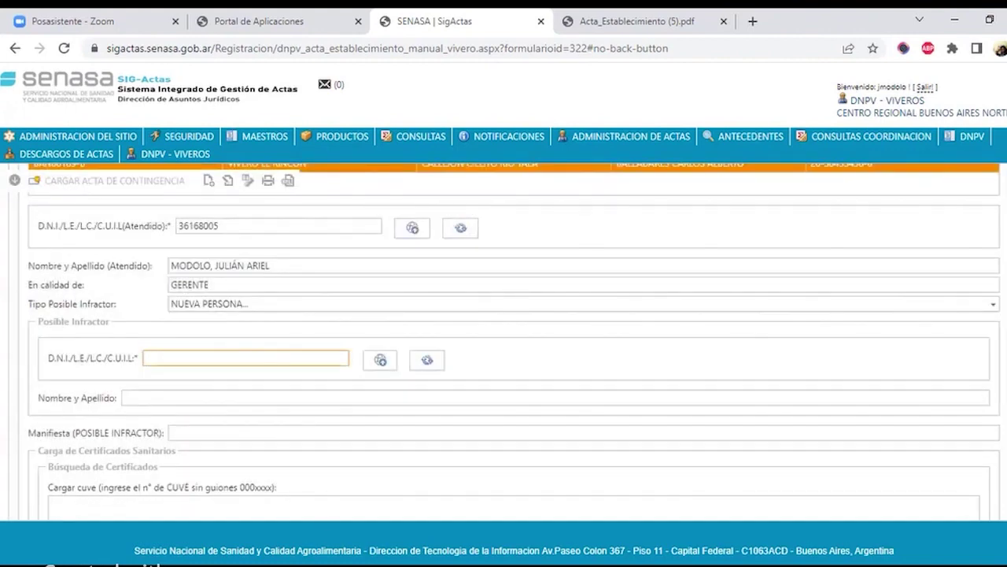
pyautogui.write('33')
pyautogui.press('BackSpace')
pyautogui.press('BackSpace')
pyautogui.click(177, 396)
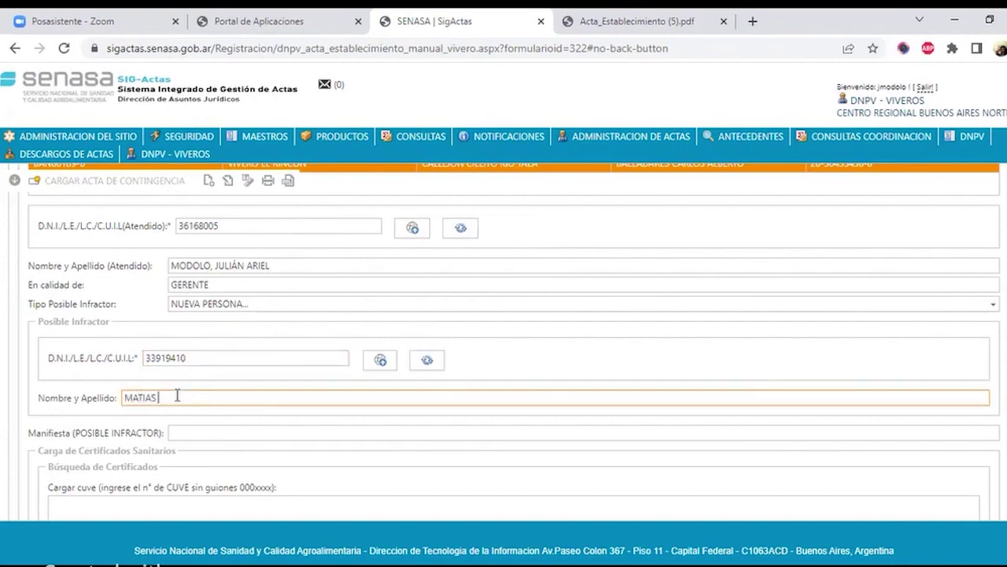
pyautogui.click(252, 432)
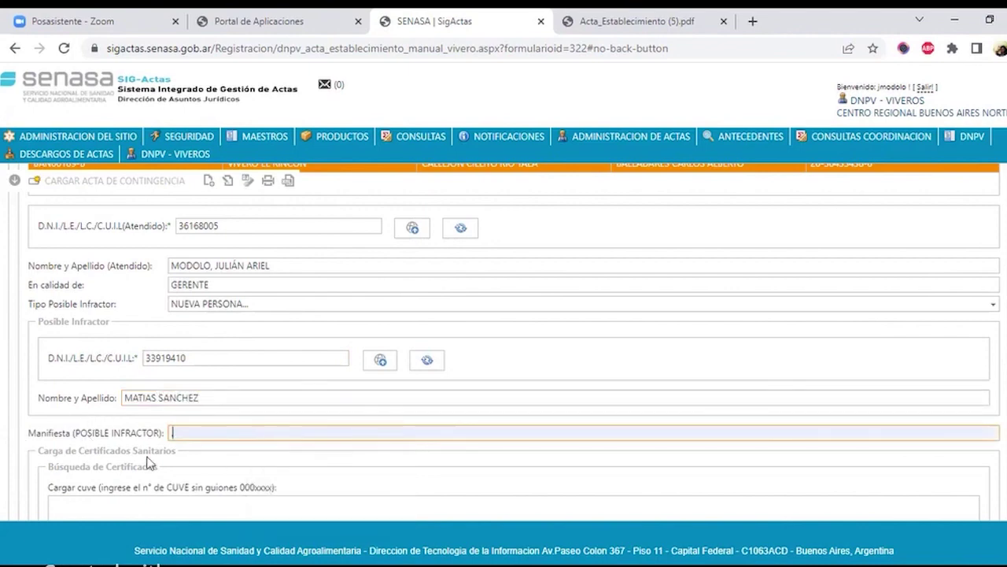
# - Leave the Manifiesta statement and Cargar cuve entry blank, then scroll to Entorno del Acta
pyautogui.scroll(-2, 177, 453)
pyautogui.click(177, 369)
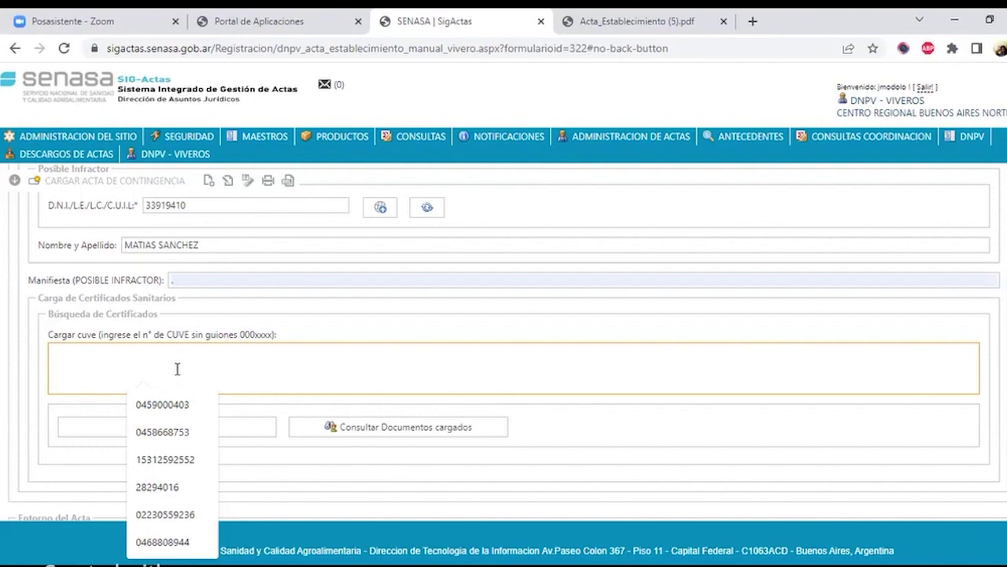
pyautogui.scroll(-2, 4, 405)
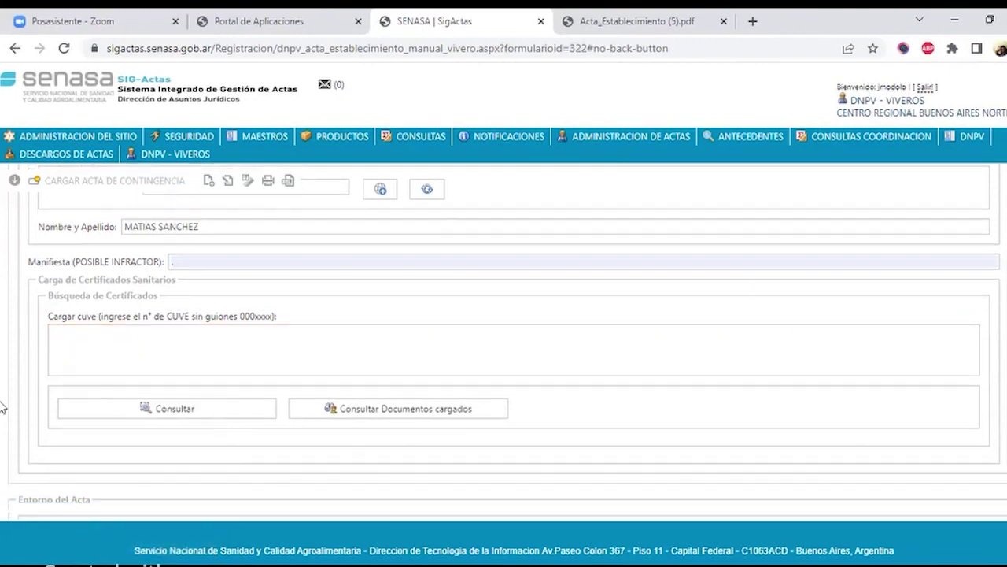
pyautogui.scroll(-1, 283, 337)
pyautogui.scroll(-1, 235, 337)
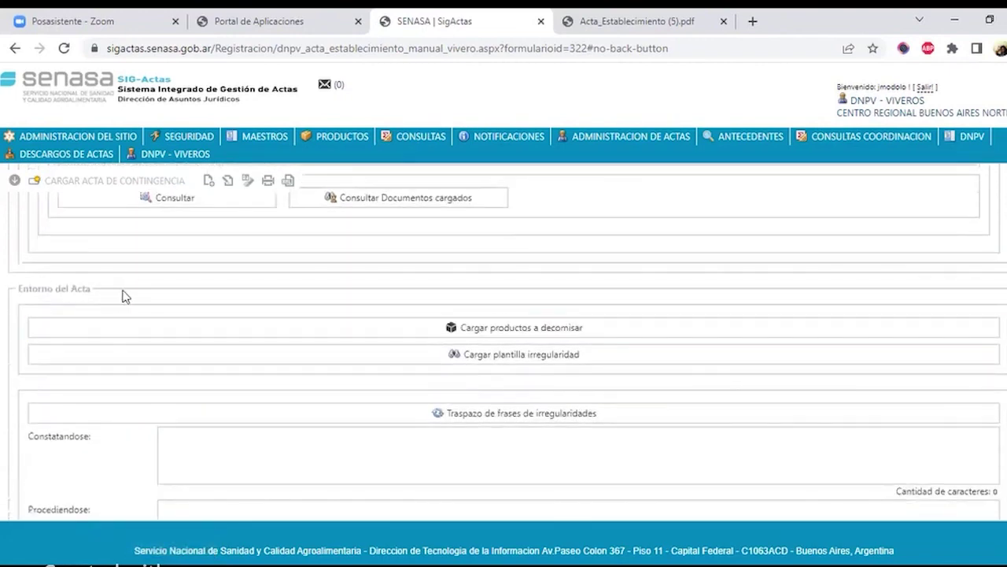
pyautogui.tripleClick(35, 291)
pyautogui.click(247, 276)
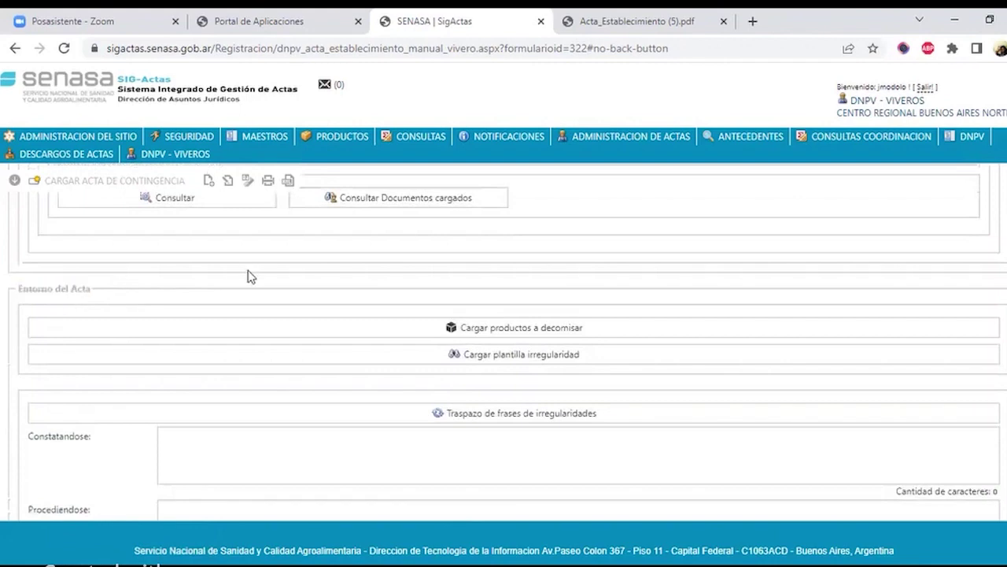
# - Filter irregularity templates to NULO impact and load RENFO/VIVEROS - INSPECCION SATISFACTORIA into the acta
pyautogui.click(441, 355)
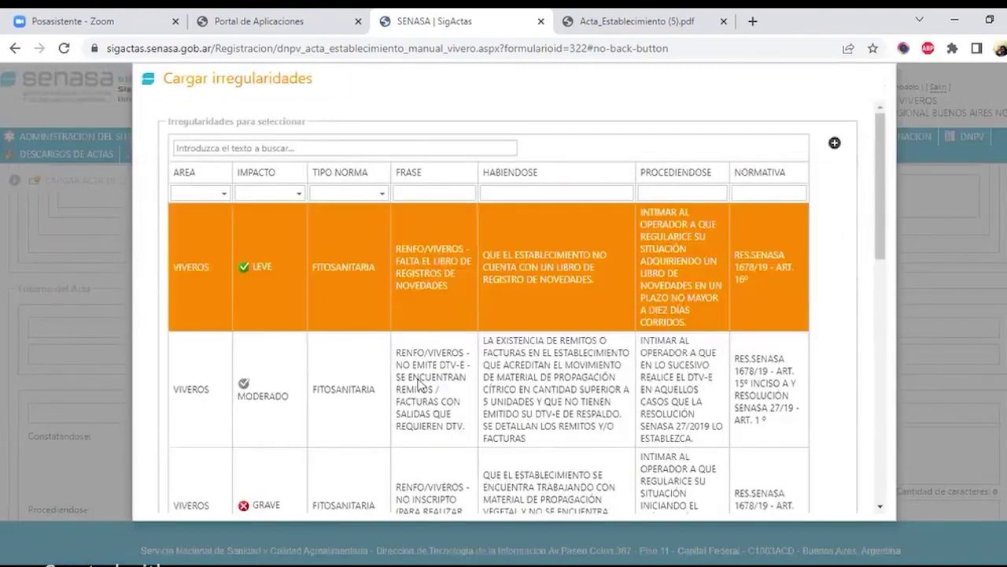
pyautogui.click(296, 193)
pyautogui.click(267, 288)
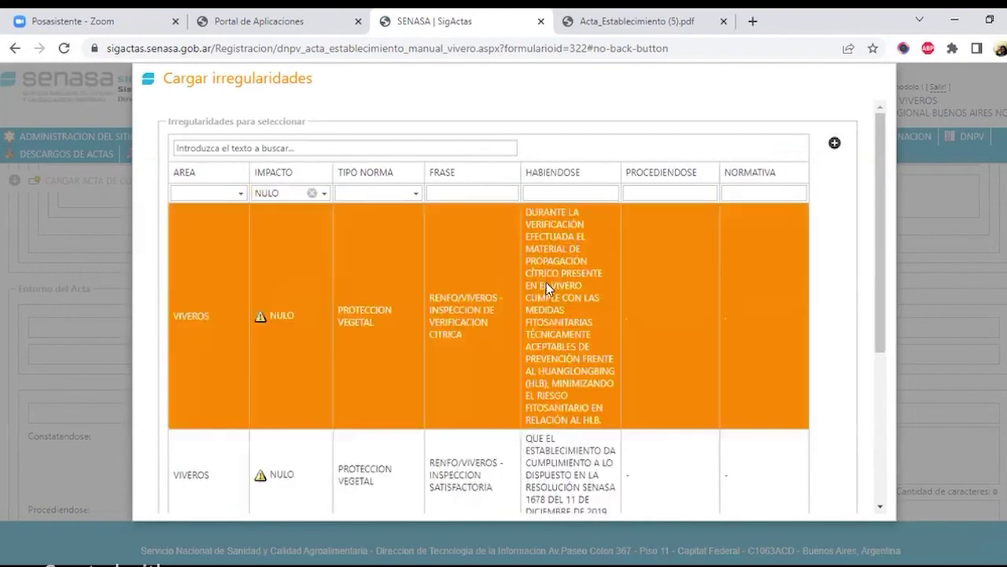
pyautogui.scroll(-3, 508, 346)
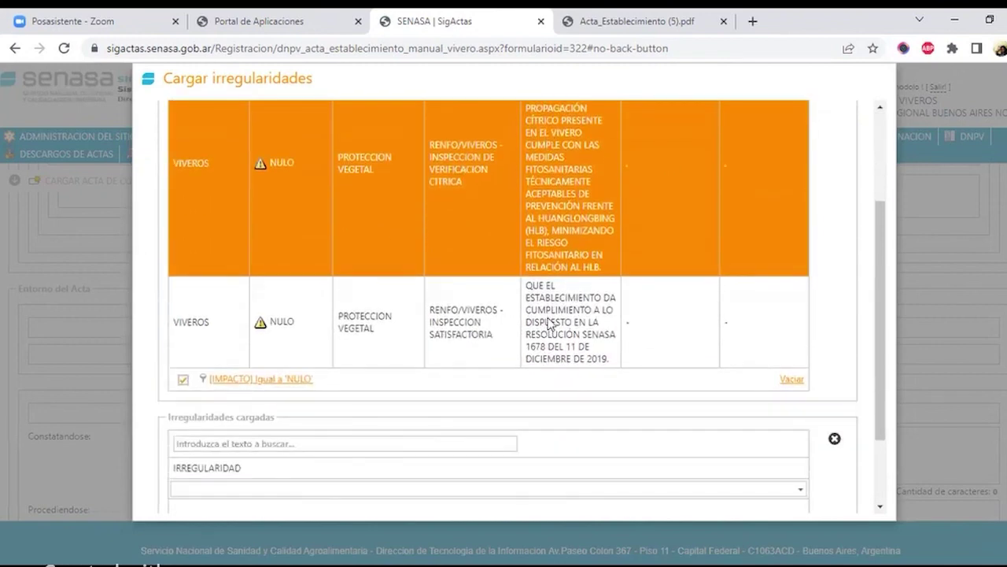
pyautogui.click(549, 323)
pyautogui.scroll(2, 645, 319)
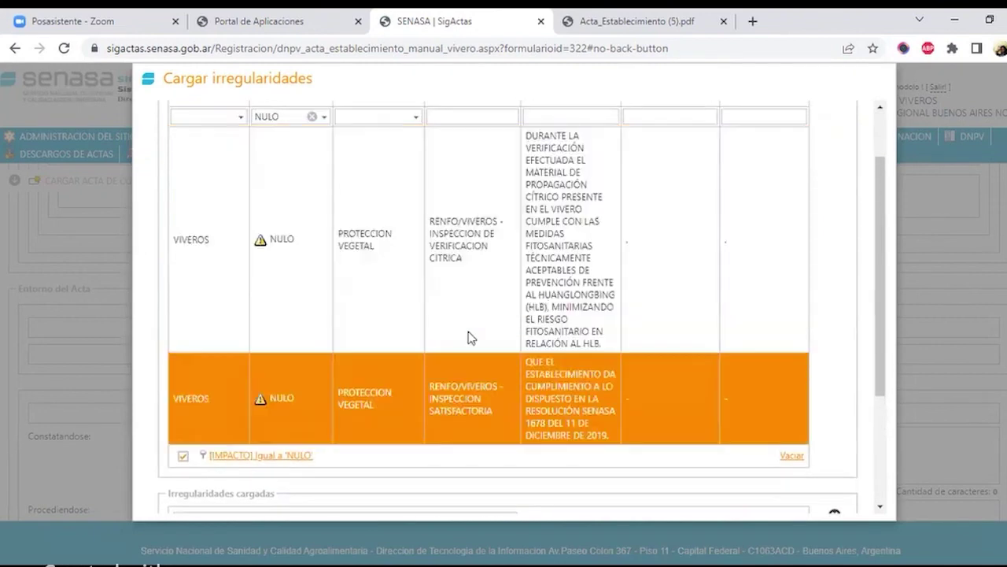
pyautogui.scroll(2, 841, 241)
pyautogui.click(833, 146)
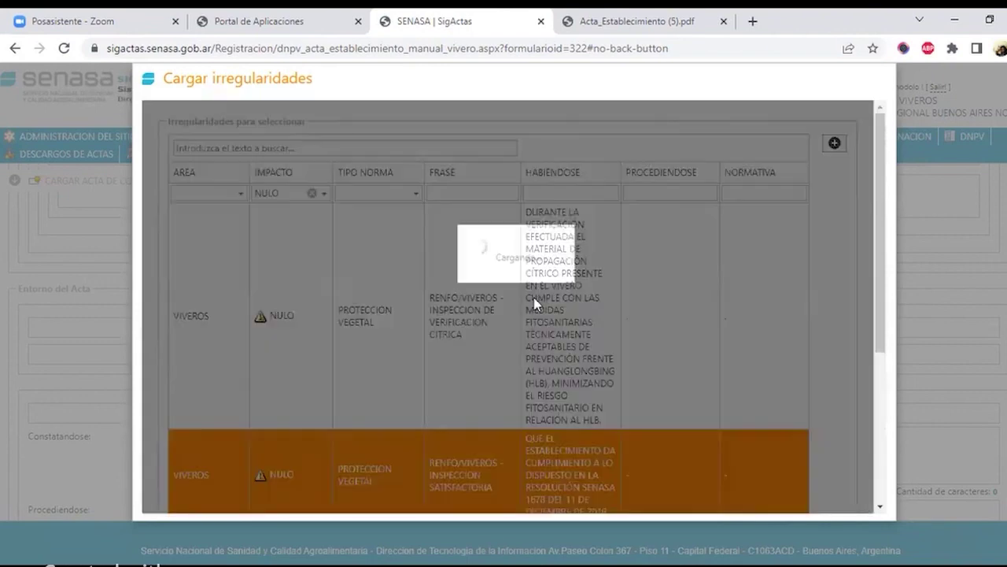
pyautogui.scroll(-5, 591, 273)
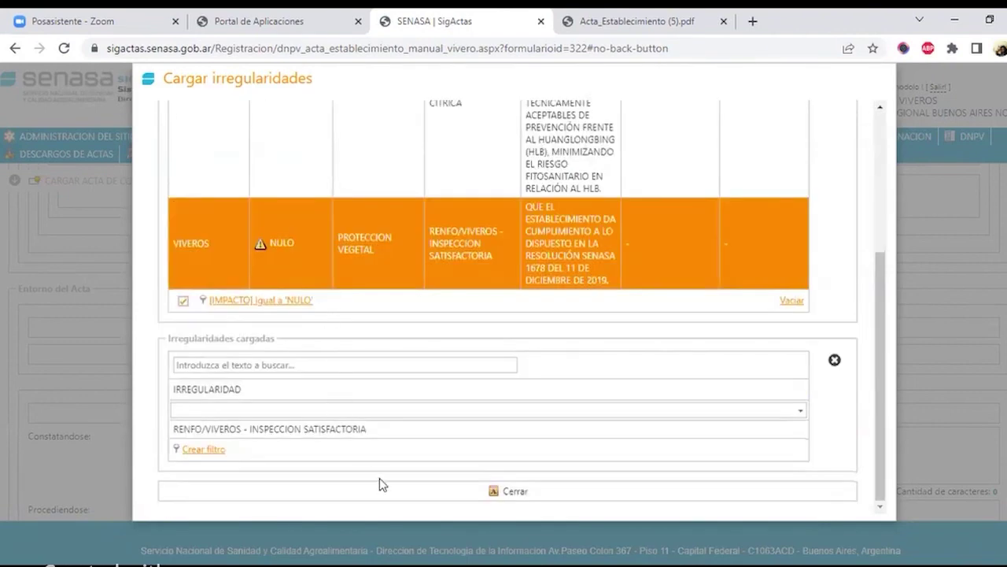
pyautogui.click(470, 494)
pyautogui.click(476, 493)
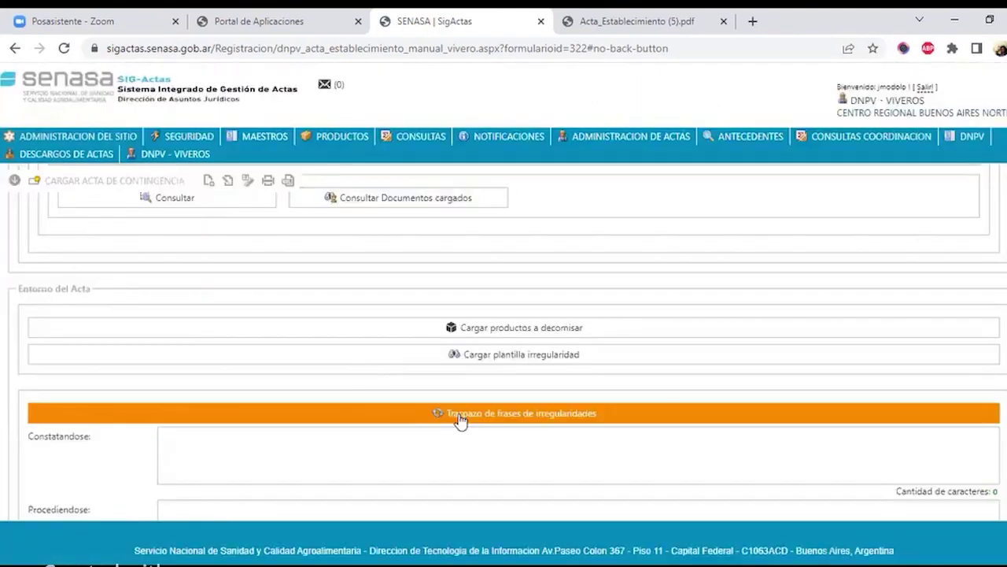
# - Transfer the irregularity phrases into the acta and append '. ASDFASDFD' to Constatandose
pyautogui.click(579, 424)
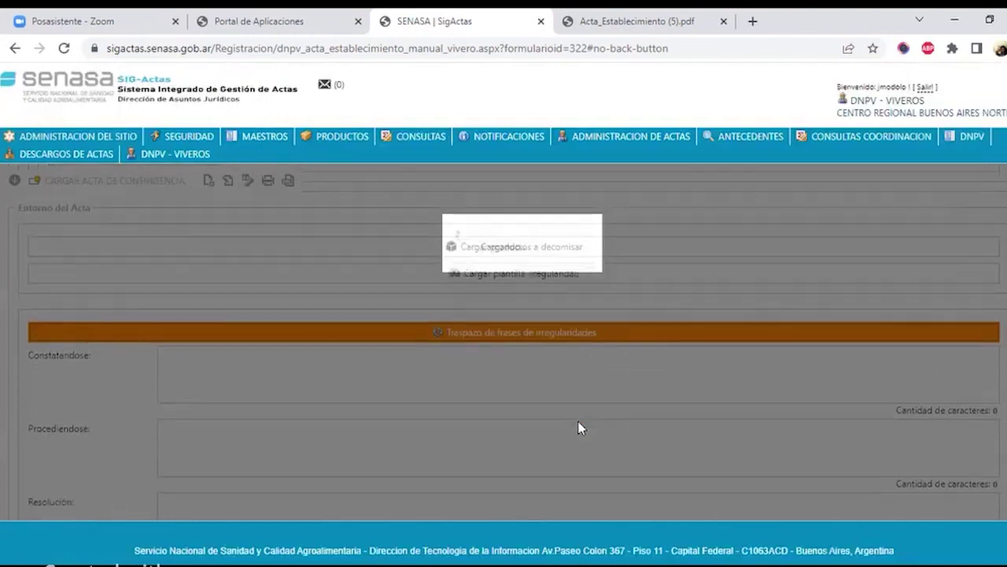
pyautogui.scroll(-2, 221, 355)
pyautogui.scroll(4, 129, 292)
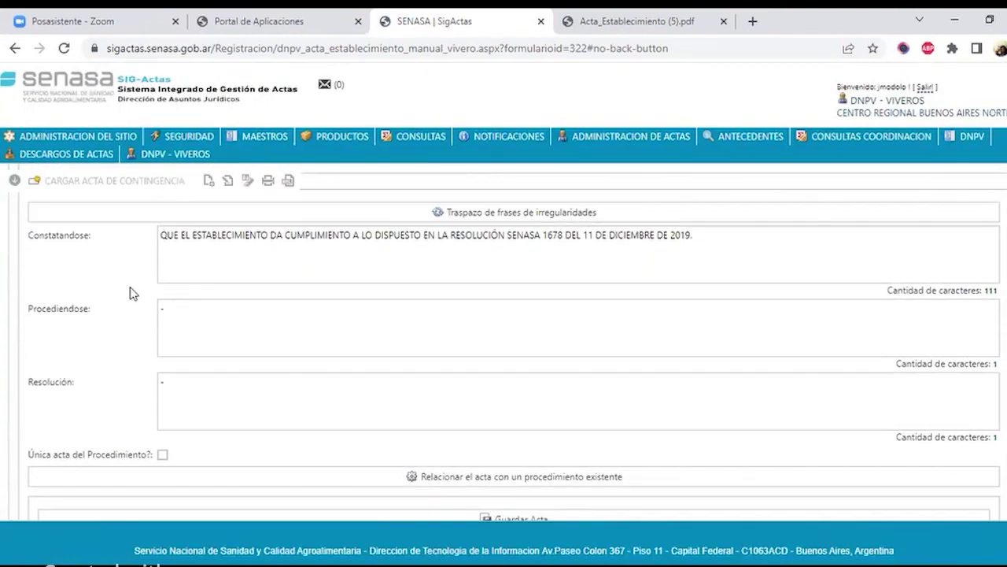
pyautogui.click(270, 355)
pyautogui.scroll(-2, 333, 346)
pyautogui.click(705, 269)
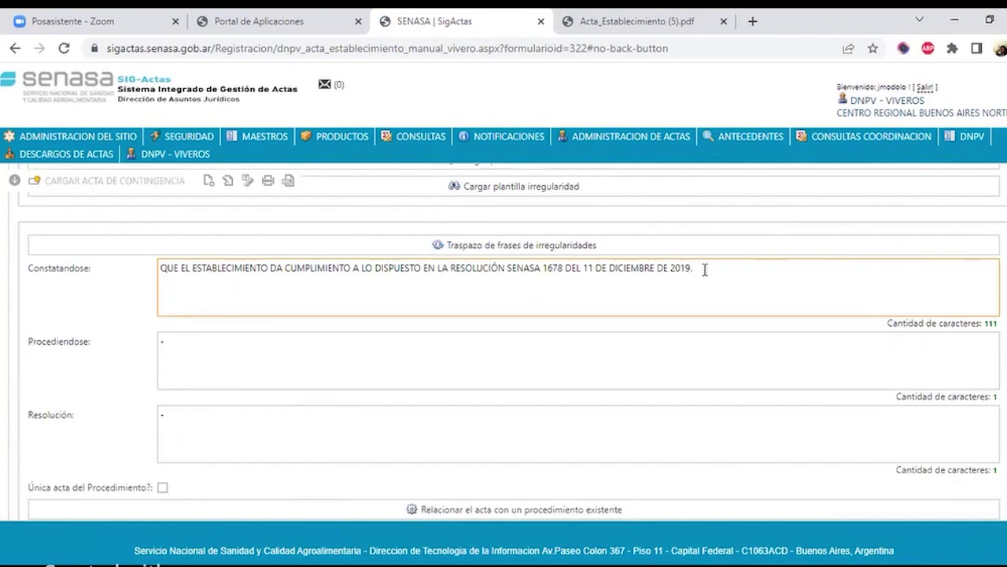
pyautogui.write('. ASDFASDFD')
# - Append 'SA' to the end of the Procediendose text
pyautogui.click(557, 351)
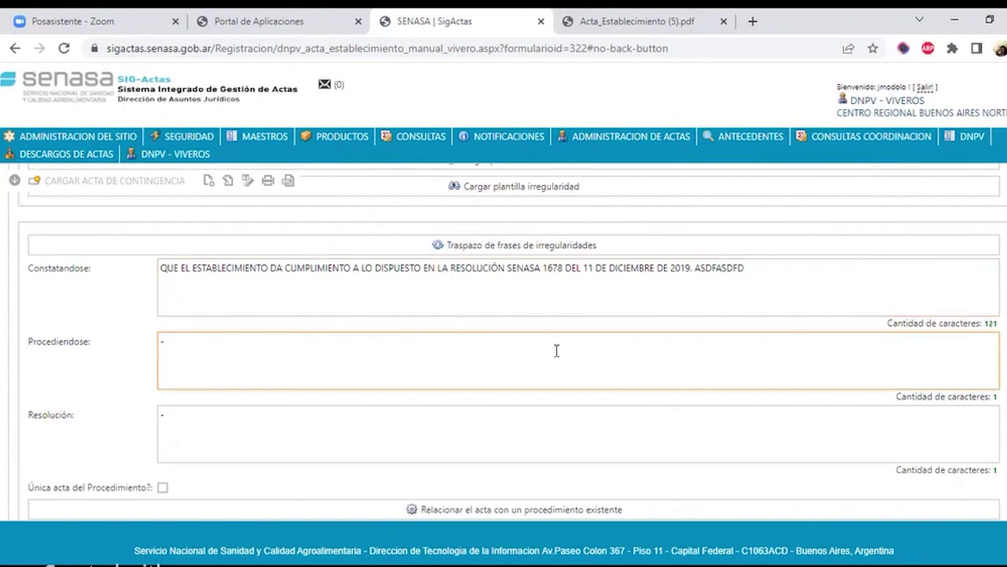
pyautogui.write('SE')
pyautogui.press('BackSpace')
pyautogui.write('A')
pyautogui.scroll(-1, 557, 350)
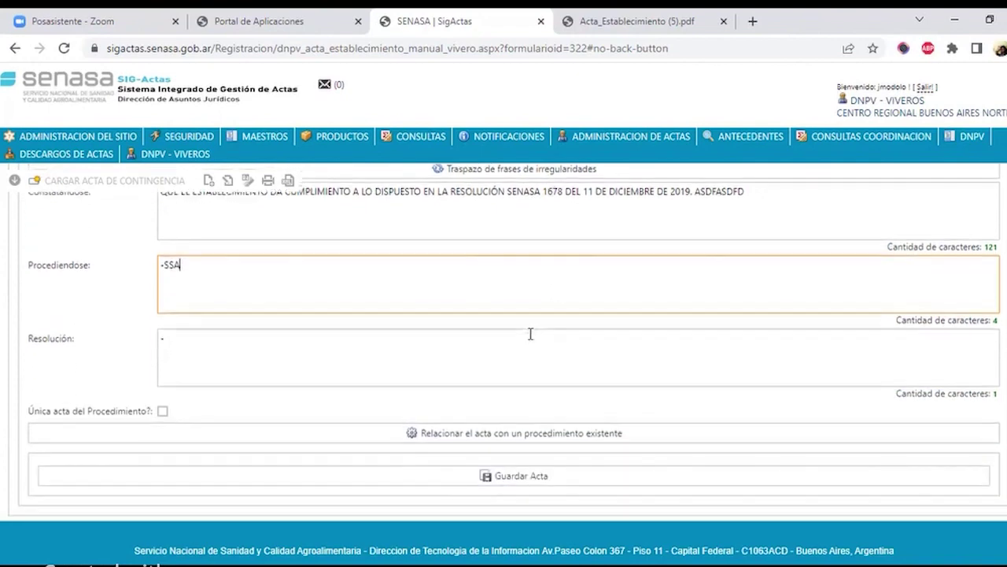
# - Save the acta with Guardar Acta and confirm finalizing it
pyautogui.click(478, 479)
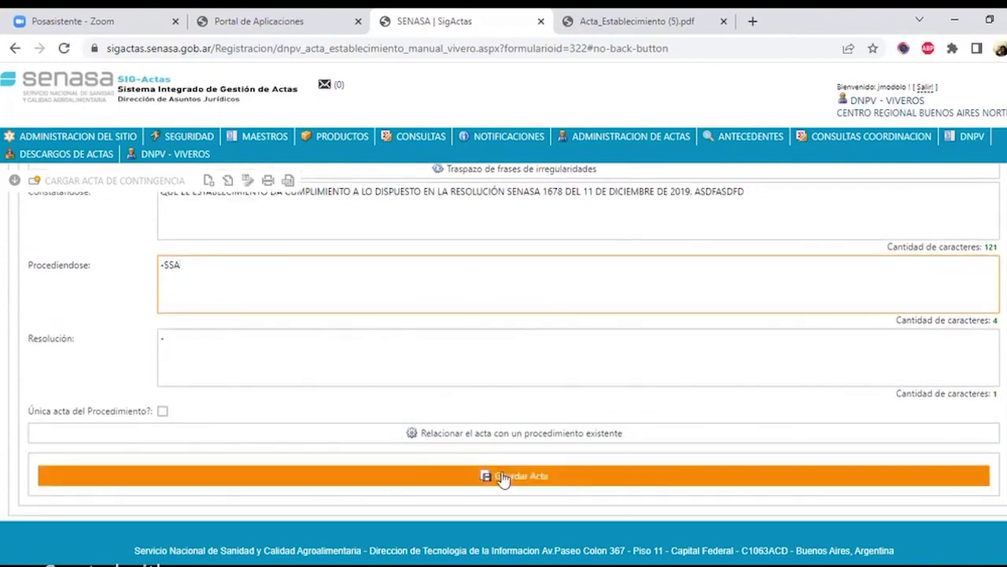
pyautogui.click(503, 478)
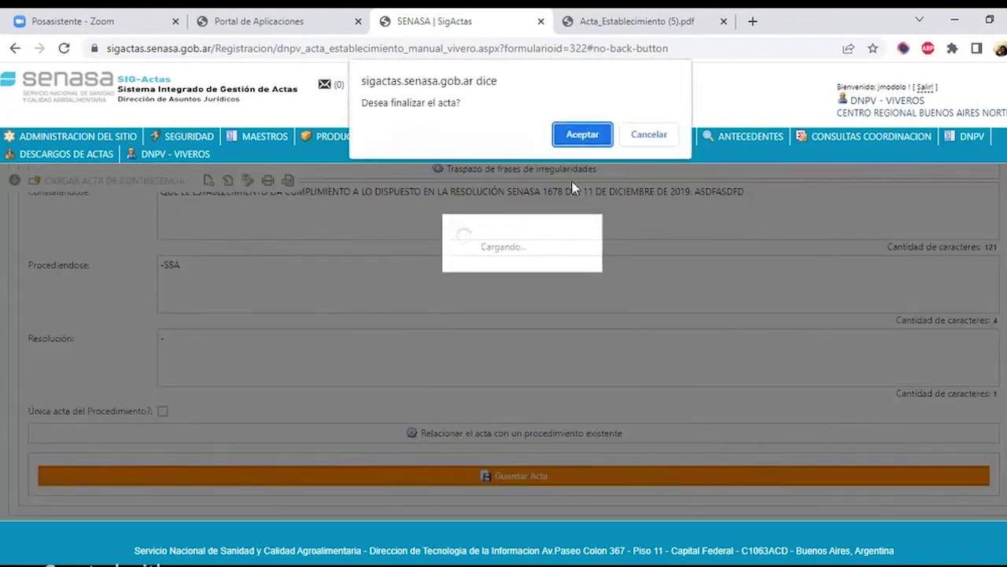
pyautogui.click(582, 134)
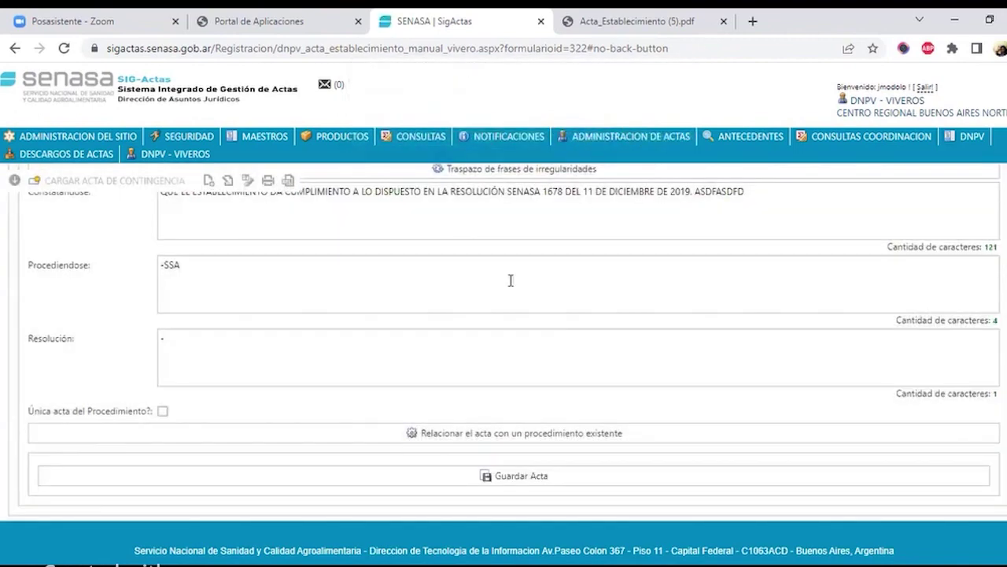